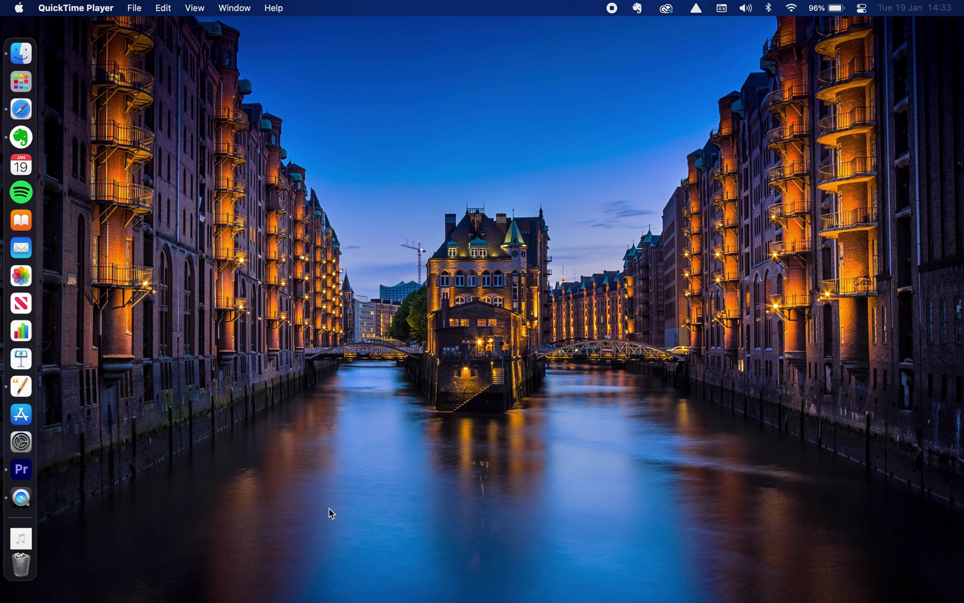
Step: Switch to Premiere Pro and start a new project named "Importing Video"
{"action": "left_click", "coordinate": [31, 472]}
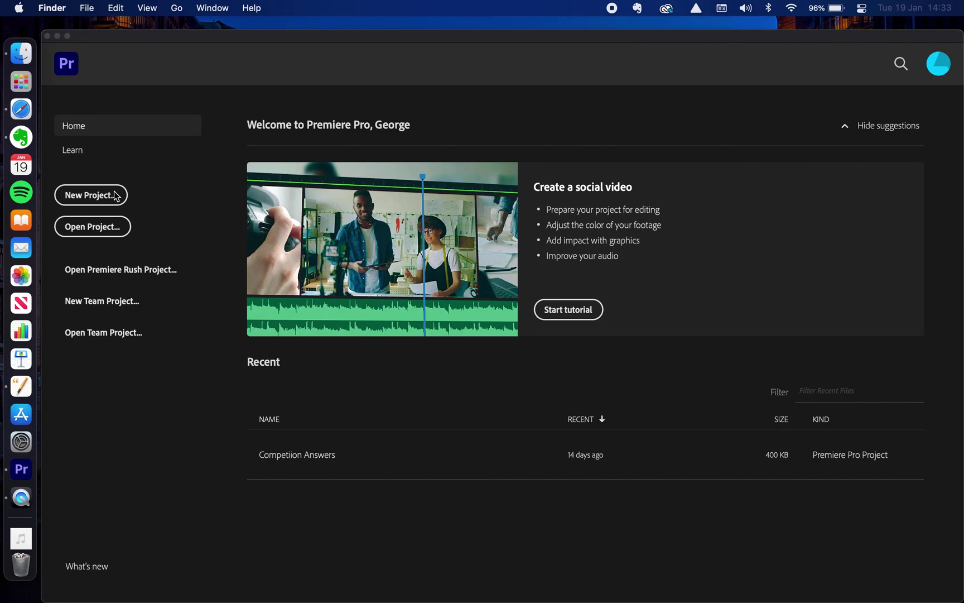
{"action": "left_click", "coordinate": [86, 199]}
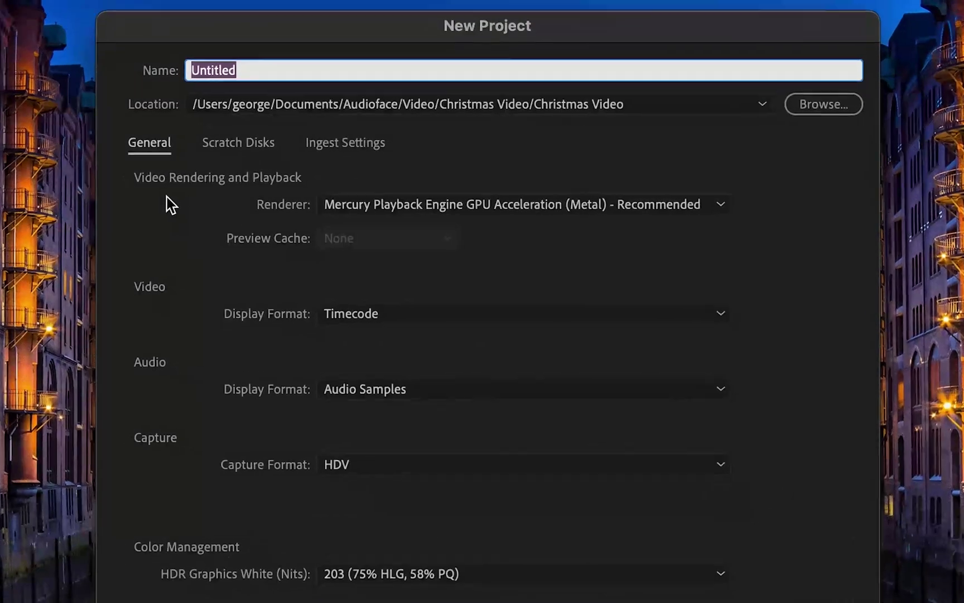
{"action": "type", "text": "Importing Videoi"}
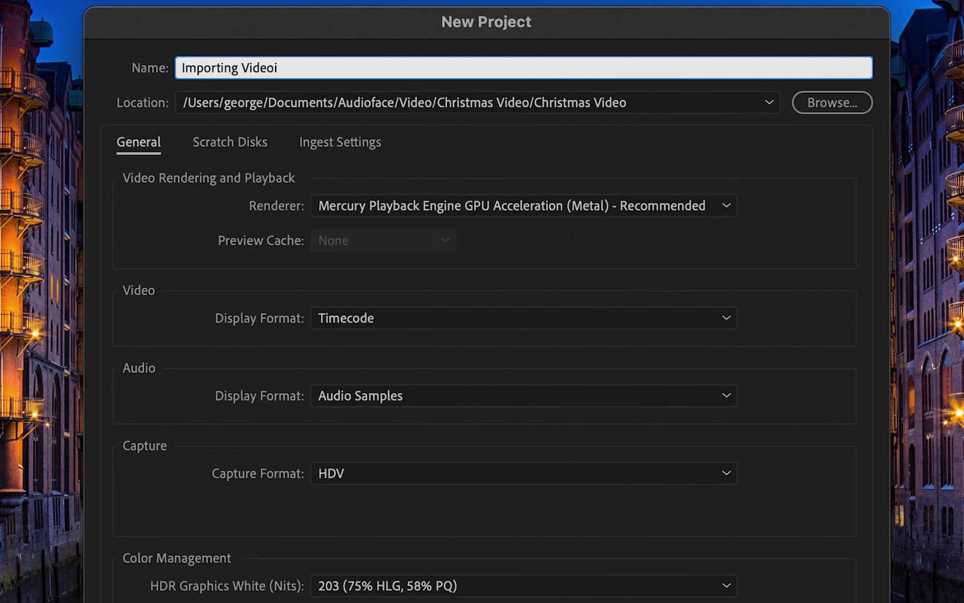
{"action": "key", "text": "BackSpace"}
Step: Set the project location to Documents/Audioface/Video/Premire Pro Tutorials and create the project
{"action": "left_click", "coordinate": [827, 110]}
{"action": "left_click", "coordinate": [162, 266]}
{"action": "left_click", "coordinate": [323, 235]}
{"action": "left_click", "coordinate": [490, 301]}
{"action": "left_click", "coordinate": [788, 254]}
{"action": "left_click", "coordinate": [848, 510]}
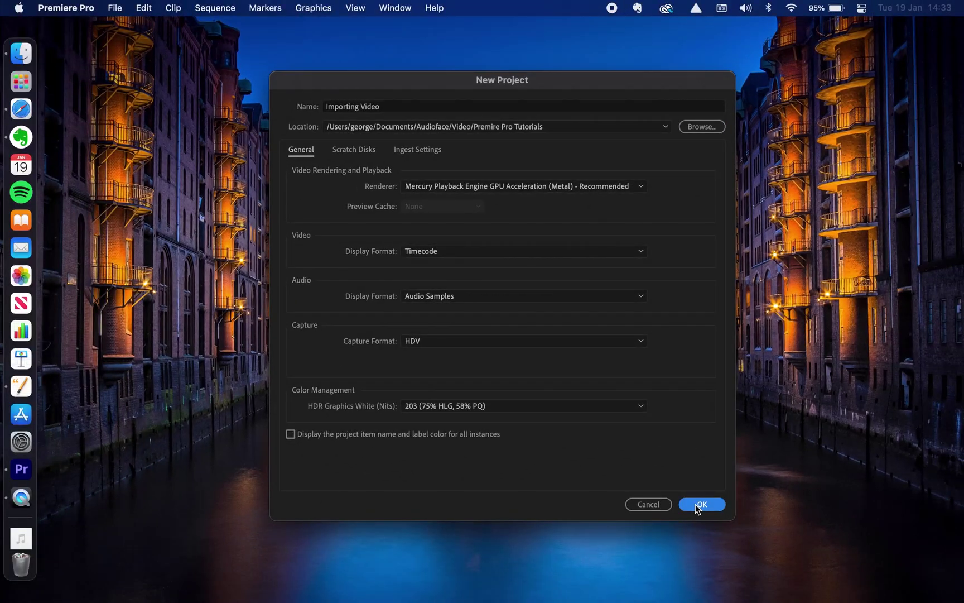
{"action": "left_click", "coordinate": [698, 504]}
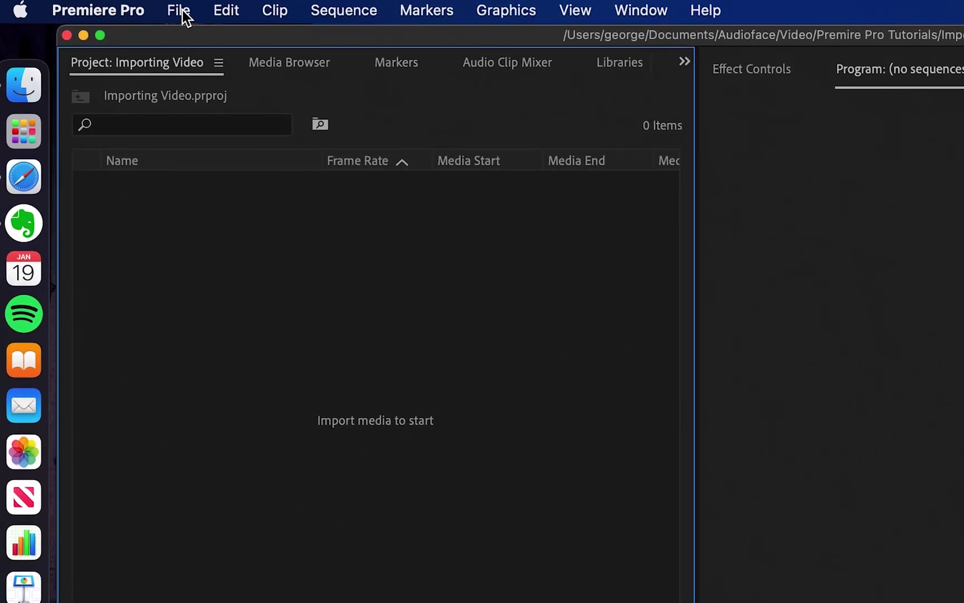
Step: Import Autofocus Test.MOV from the Documents/Audioface/Video/Premire Pro Tutorials folder into the project
{"action": "left_click", "coordinate": [180, 11]}
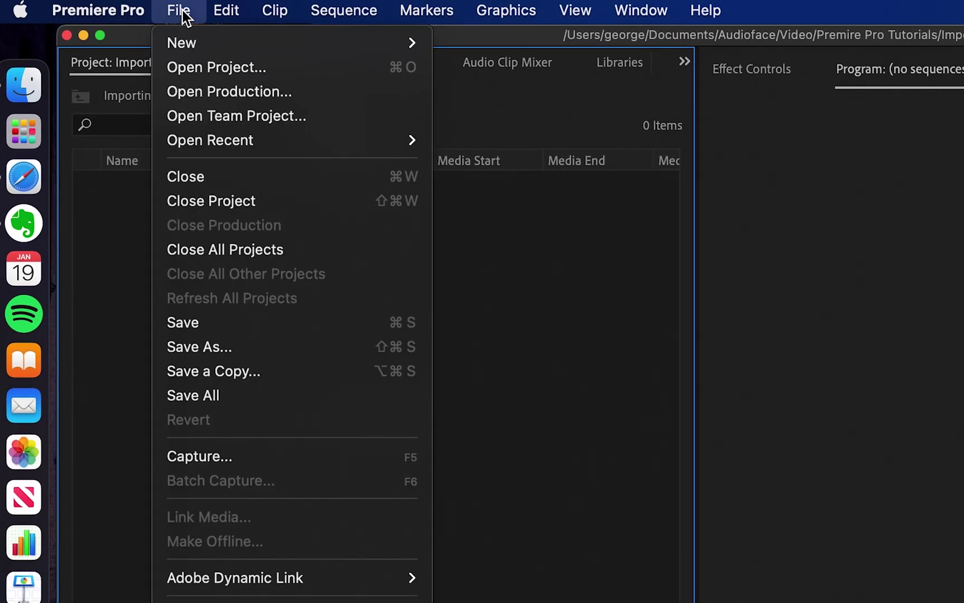
{"action": "left_click", "coordinate": [227, 406]}
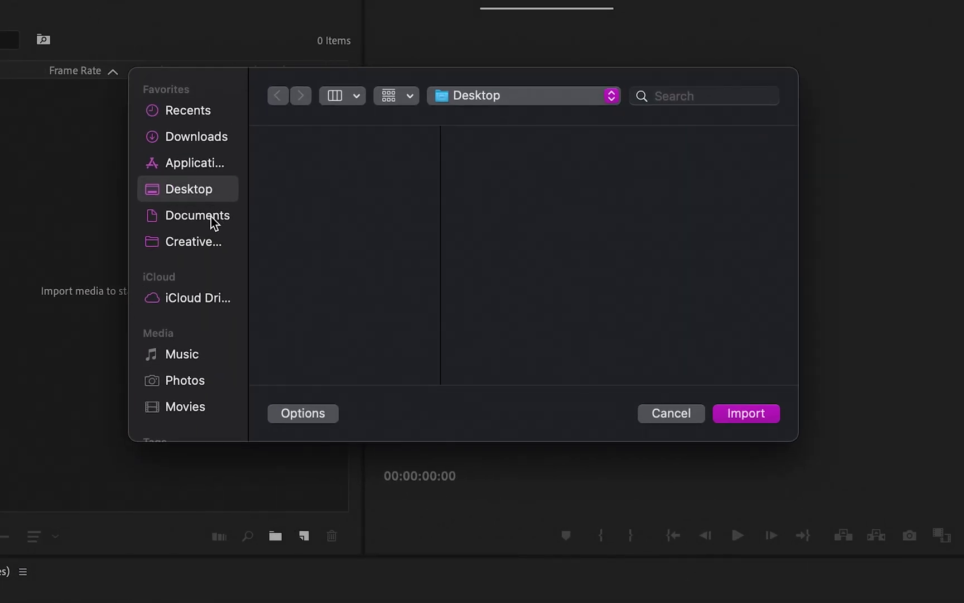
{"action": "left_click", "coordinate": [214, 216]}
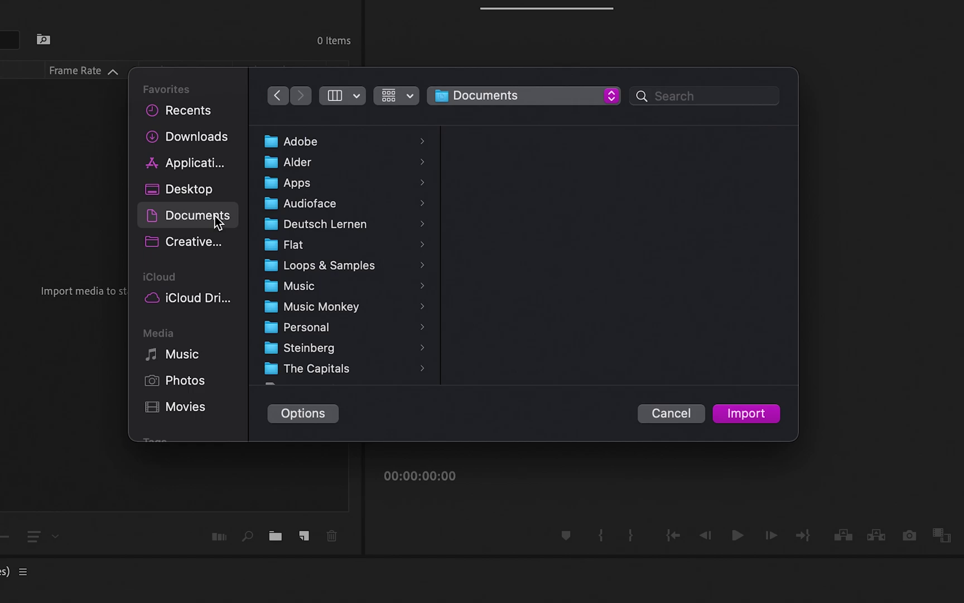
{"action": "left_click", "coordinate": [321, 203]}
{"action": "left_click", "coordinate": [514, 247]}
{"action": "left_click", "coordinate": [564, 203]}
{"action": "left_click", "coordinate": [687, 144]}
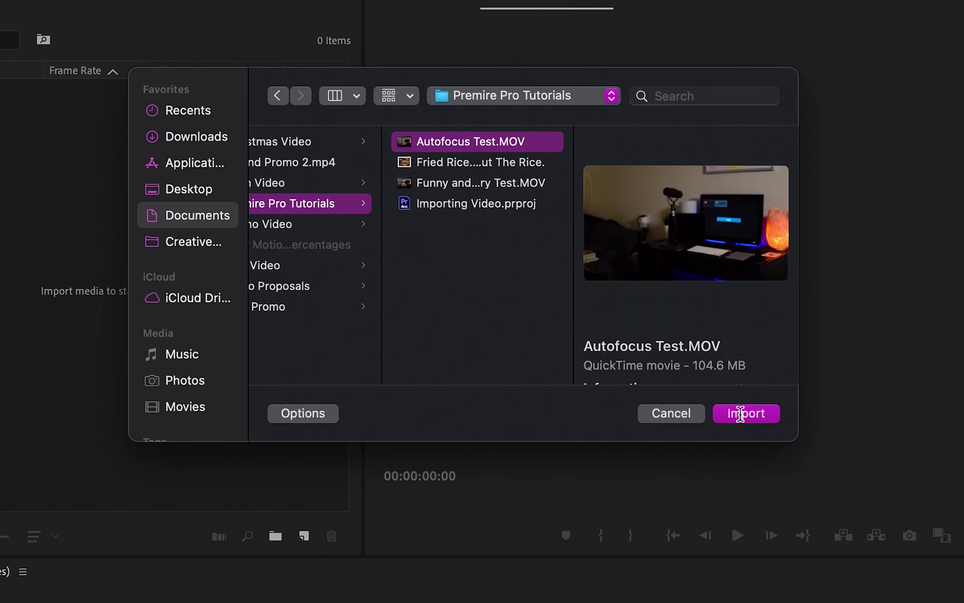
{"action": "left_click", "coordinate": [745, 417]}
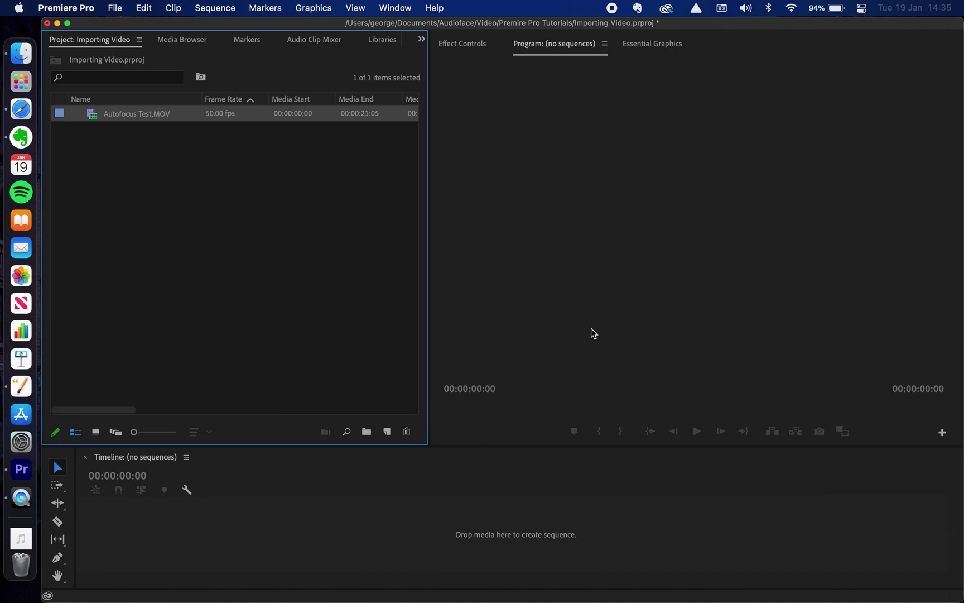
Step: Alternate the project items between icon and list view, finish in icon view and deselect the clip
{"action": "left_click", "coordinate": [97, 432]}
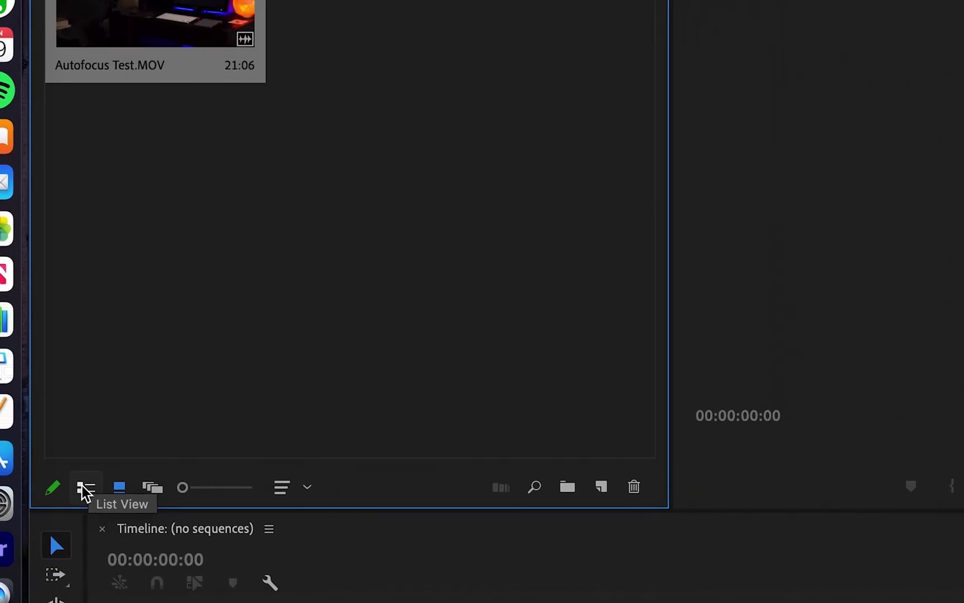
{"action": "left_click", "coordinate": [85, 491]}
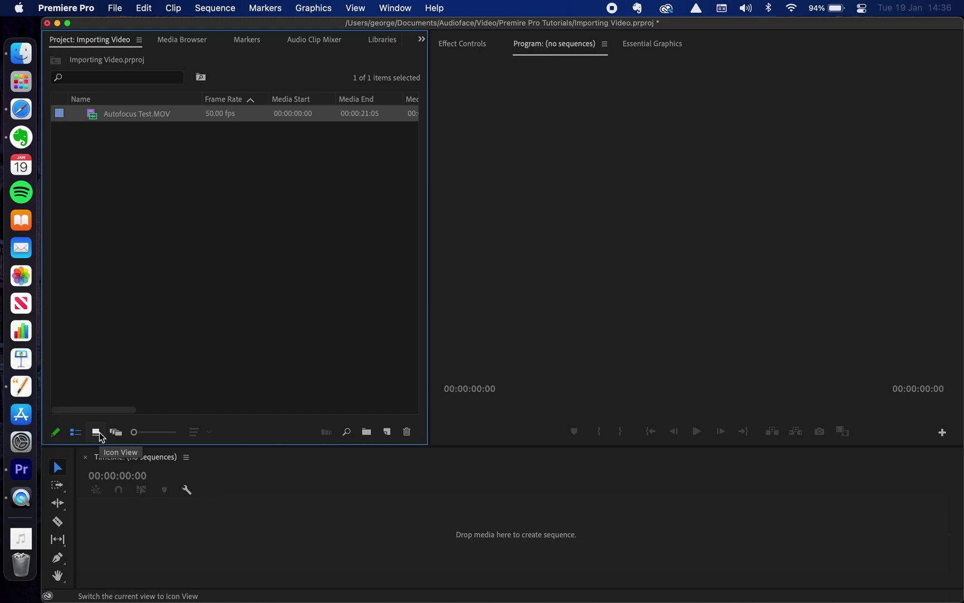
{"action": "left_click", "coordinate": [98, 432]}
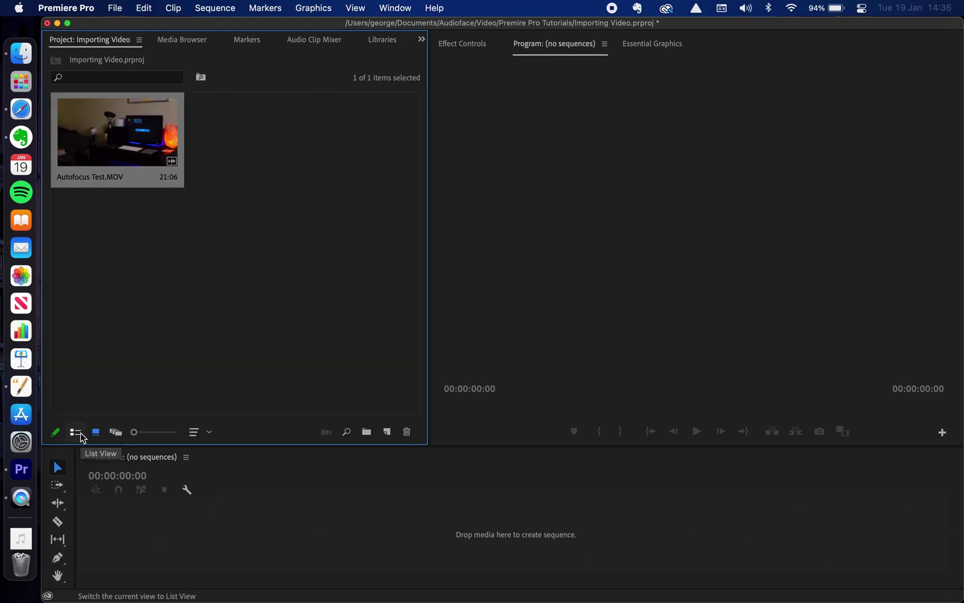
{"action": "left_click", "coordinate": [80, 432]}
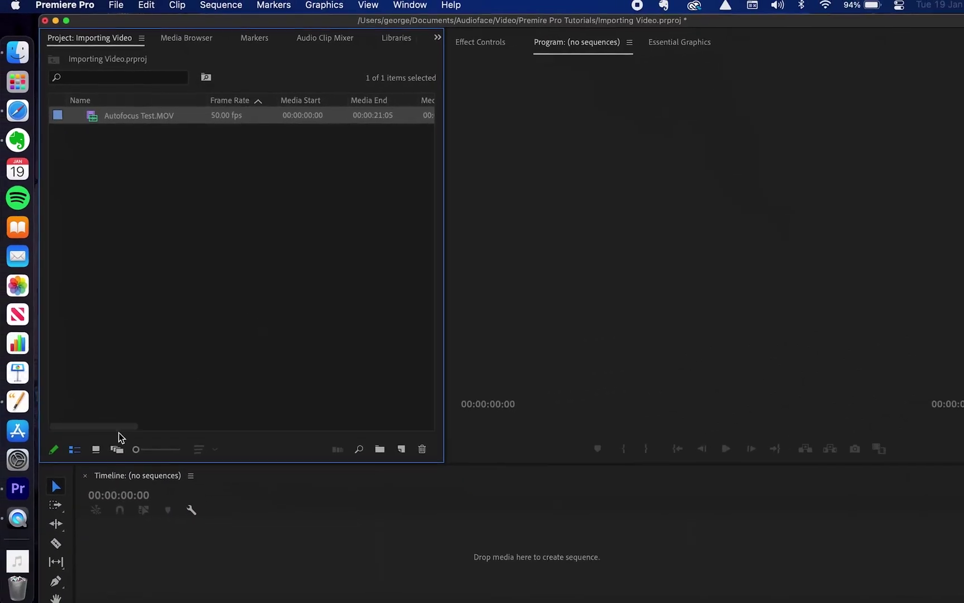
{"action": "left_click", "coordinate": [98, 450]}
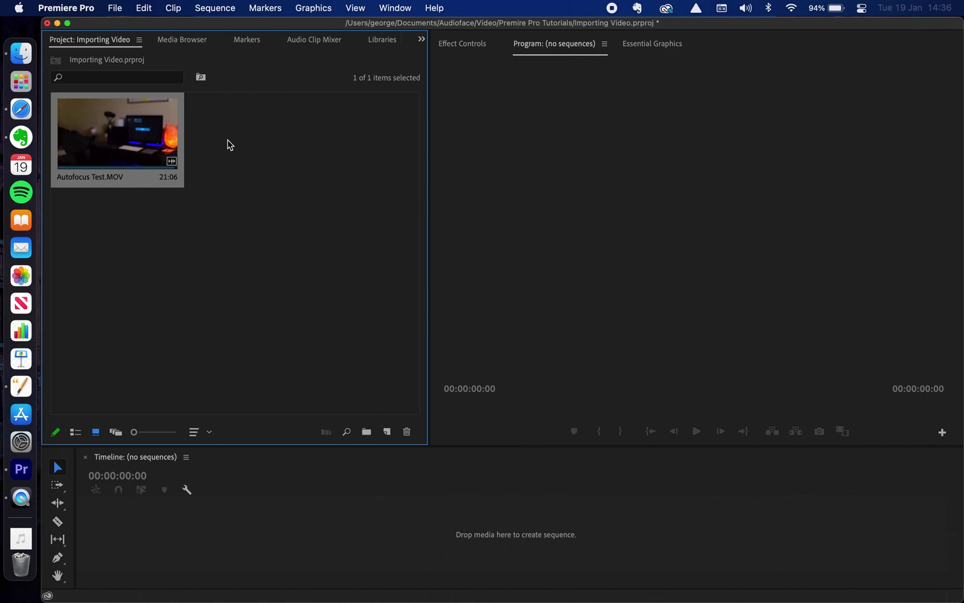
{"action": "left_click", "coordinate": [214, 160]}
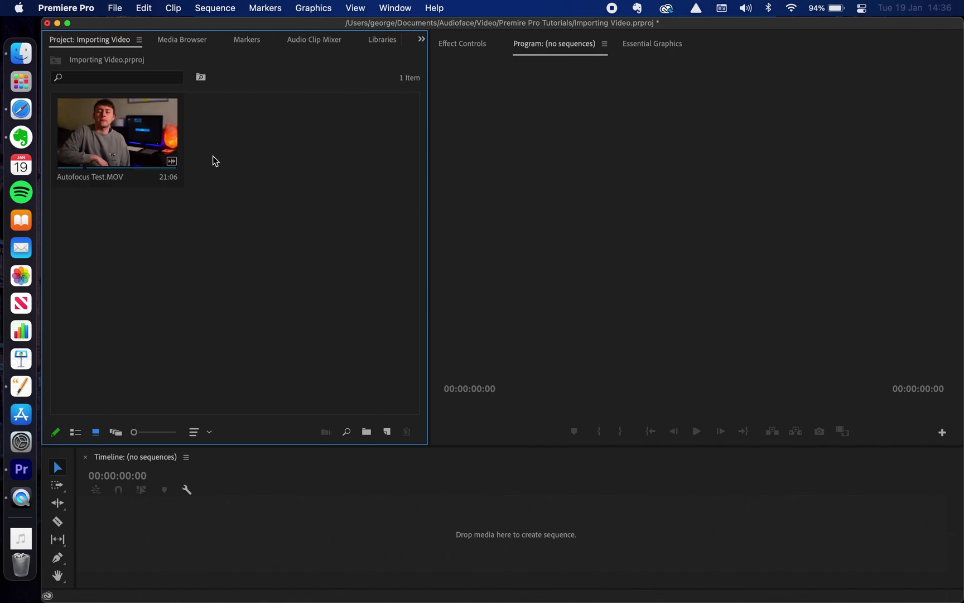
Step: Preview the "Fried Rice. Without The Rice." image in Finder and bring it from there into the Premiere Pro project
{"action": "left_click", "coordinate": [34, 58]}
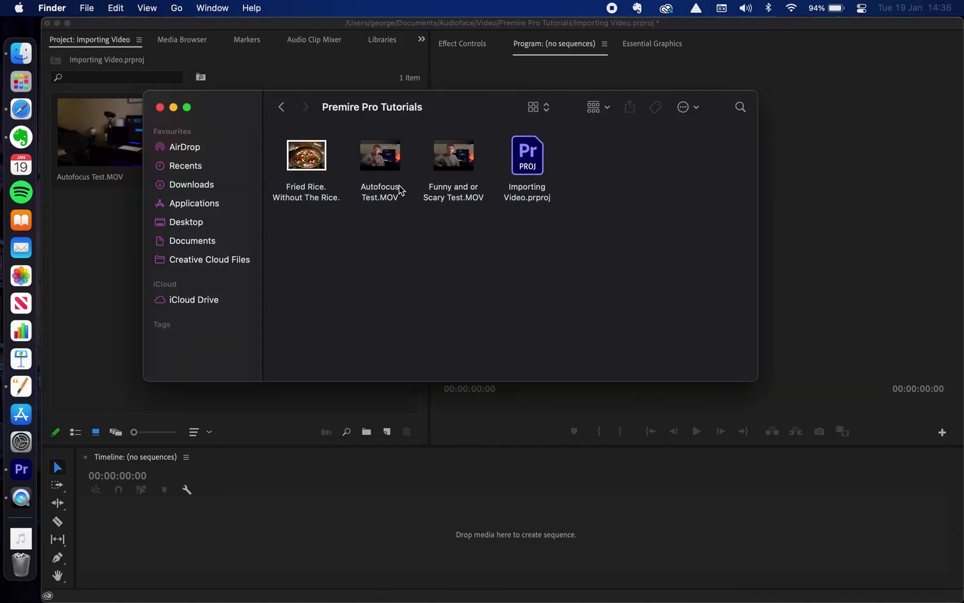
{"action": "left_click", "coordinate": [307, 148]}
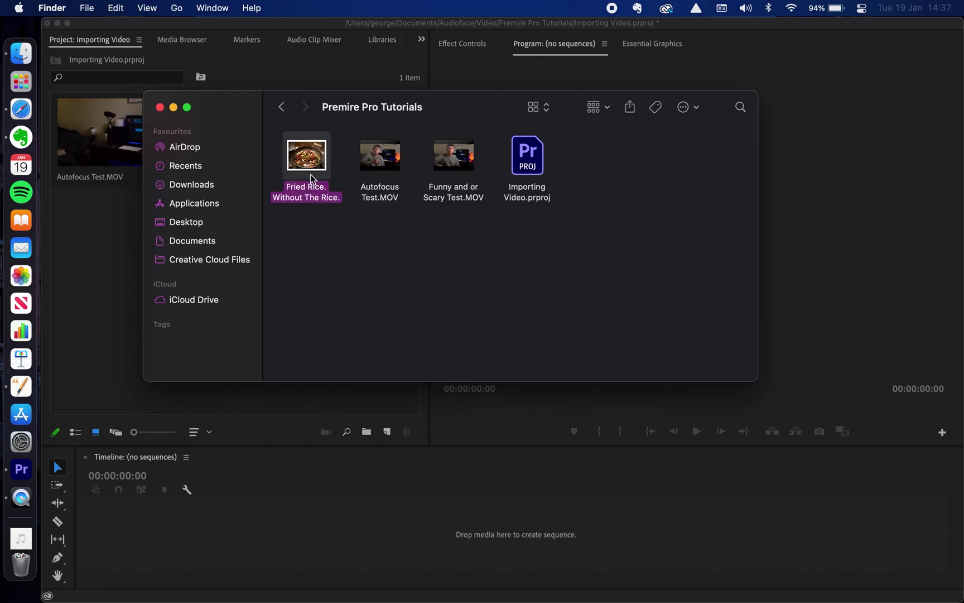
{"action": "key", "text": "space"}
{"action": "key", "text": "space"}
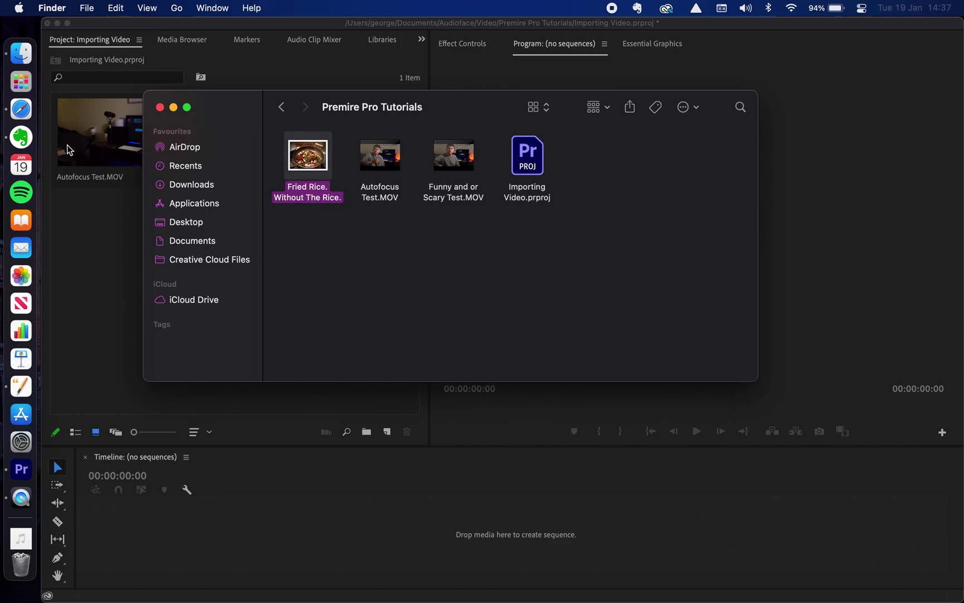
{"action": "left_click_drag", "start_coordinate": [229, 103], "coordinate": [389, 93]}
{"action": "left_click_drag", "start_coordinate": [468, 146], "coordinate": [226, 154]}
{"action": "left_click", "coordinate": [219, 235]}
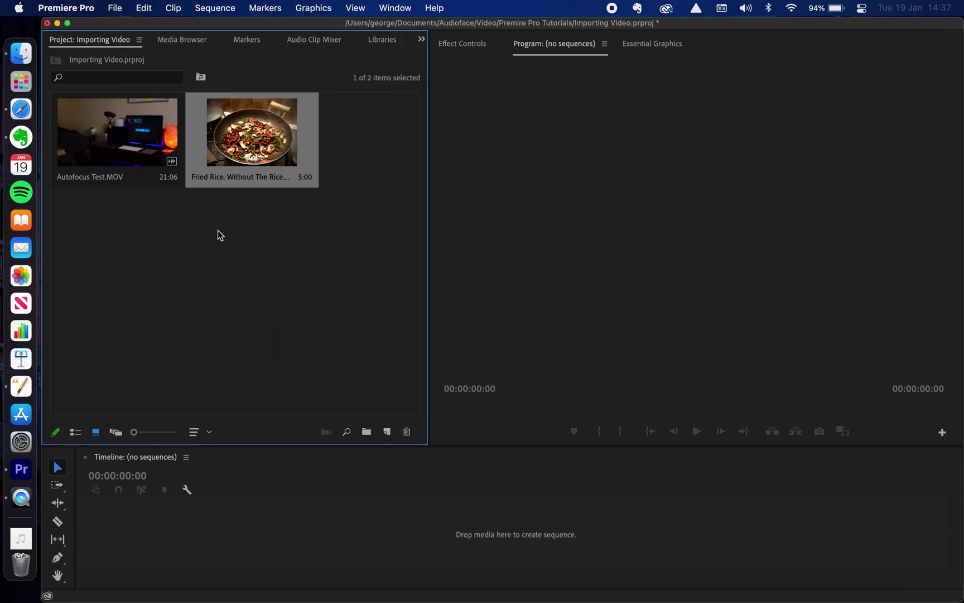
{"action": "left_click", "coordinate": [276, 228]}
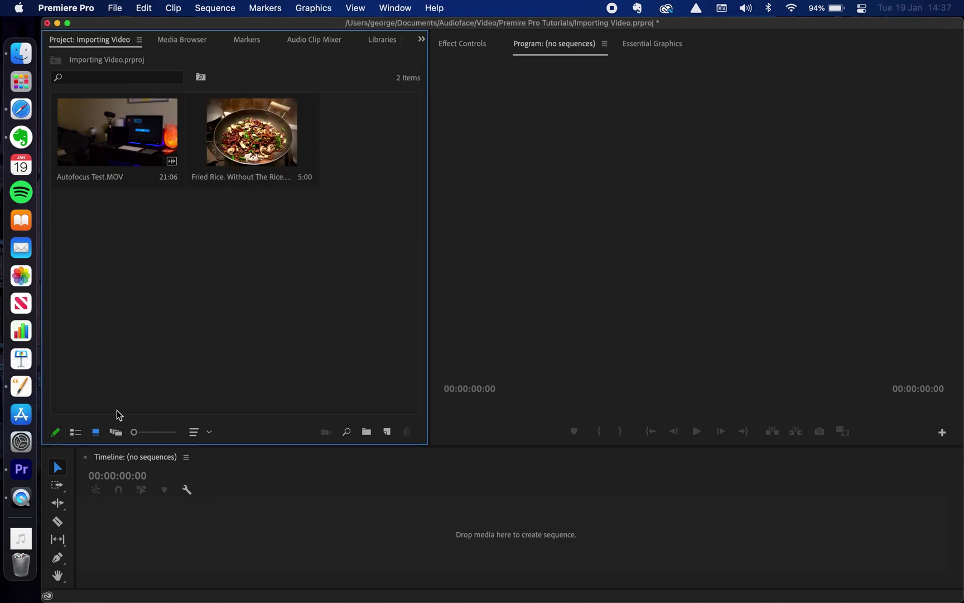
Step: Show the project items as a list and bring in the "THINK I WAS GOING UNDER" WAV file from Finder
{"action": "left_click", "coordinate": [75, 431]}
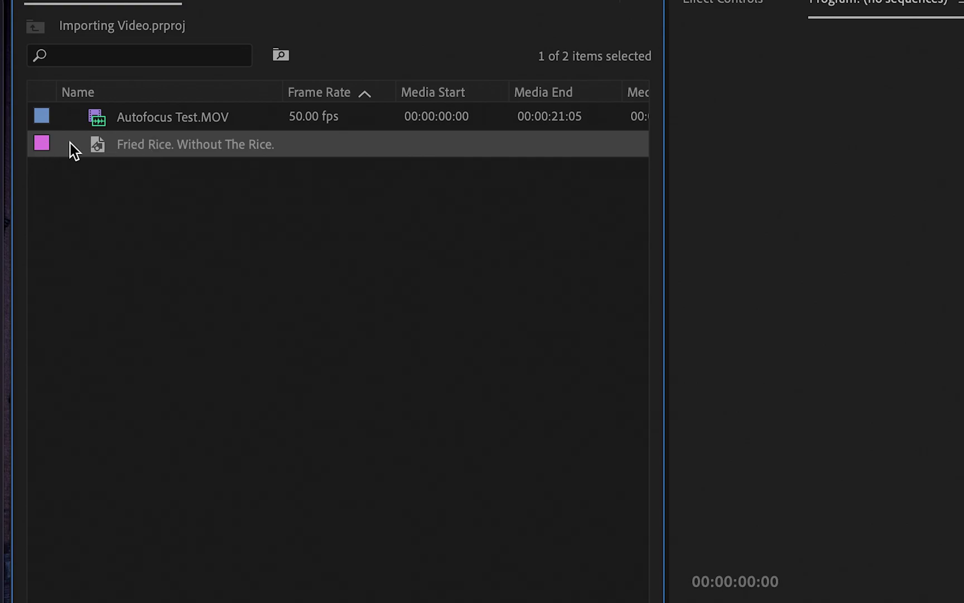
{"action": "left_click", "coordinate": [175, 119]}
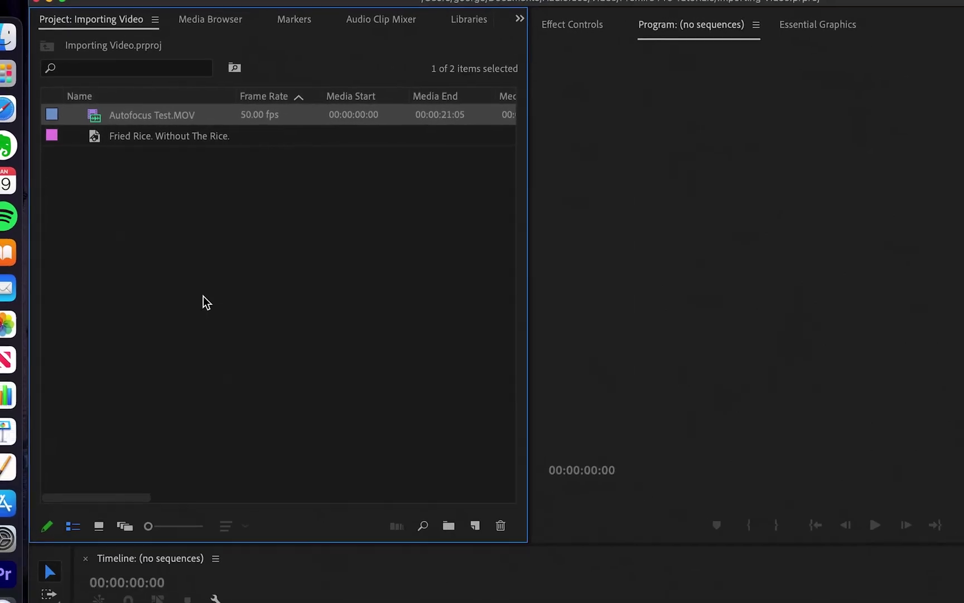
{"action": "left_click", "coordinate": [6, 37]}
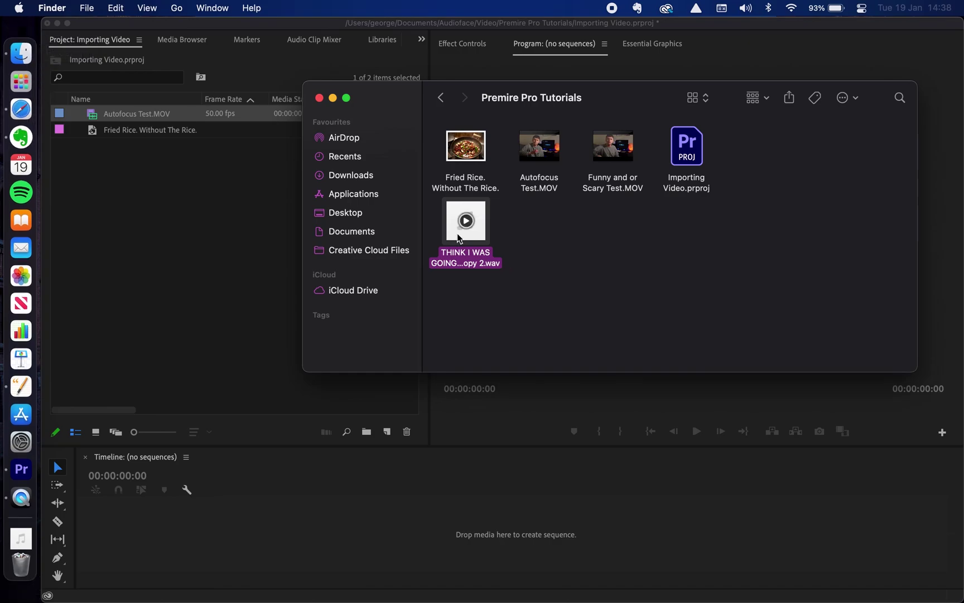
{"action": "left_click_drag", "start_coordinate": [457, 234], "coordinate": [116, 157]}
{"action": "left_click", "coordinate": [146, 192]}
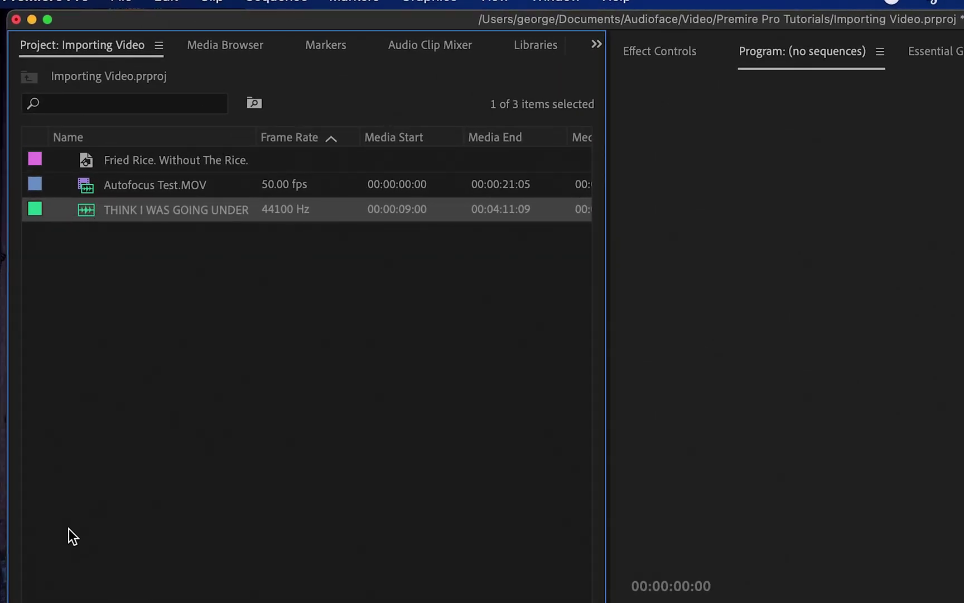
Step: Show the project items as icons and create a bin named "Music"
{"action": "key", "text": "super+Page_Down"}
{"action": "left_click", "coordinate": [306, 430]}
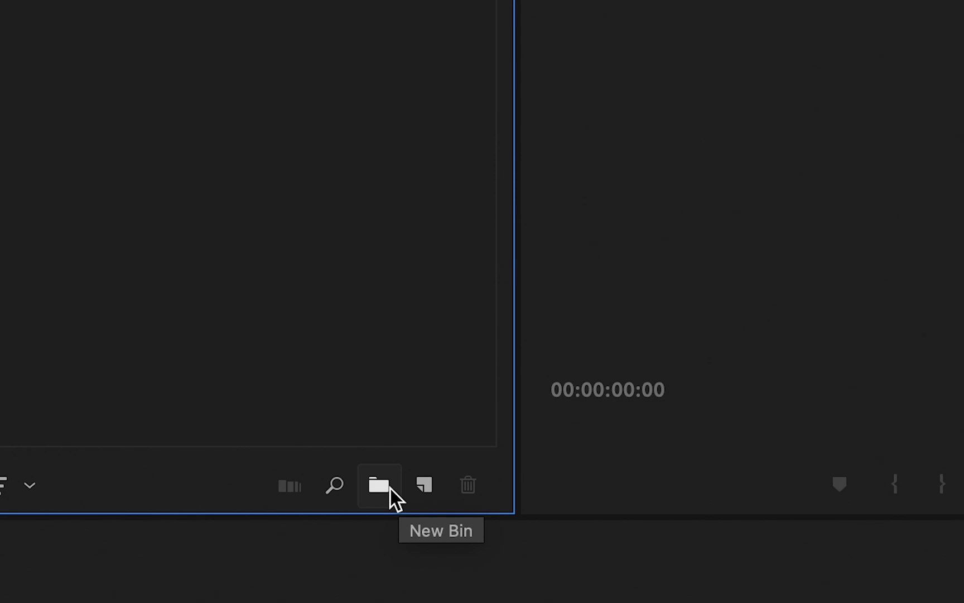
{"action": "left_click", "coordinate": [390, 487]}
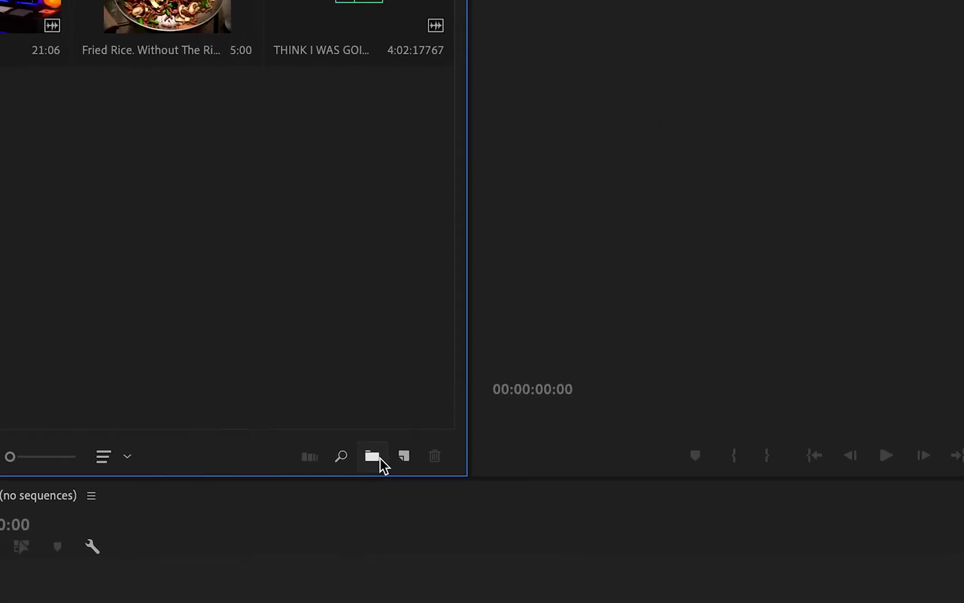
{"action": "left_click", "coordinate": [390, 487]}
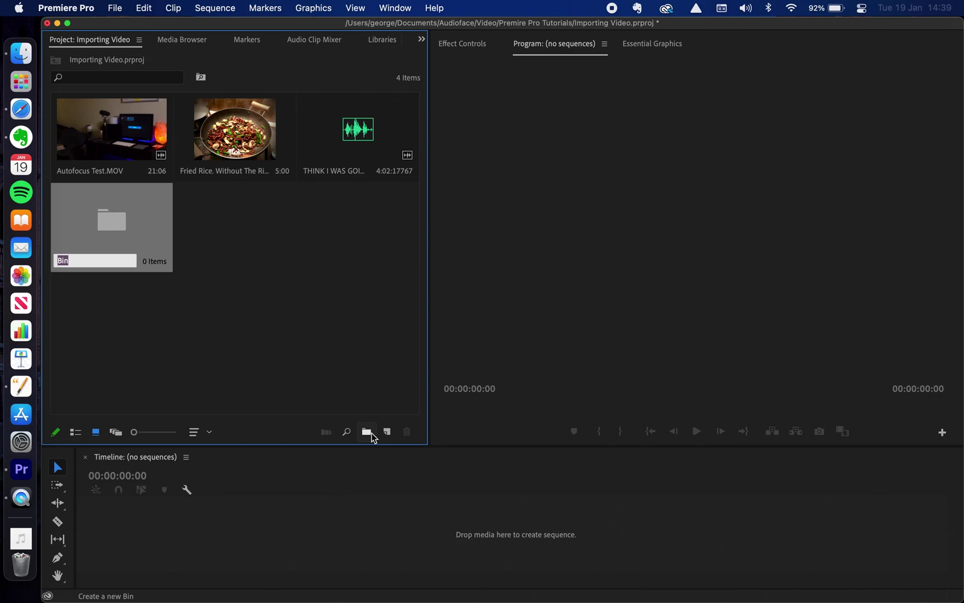
{"action": "type", "text": "Music"}
{"action": "key", "text": "Tab"}
{"action": "left_click", "coordinate": [334, 286]}
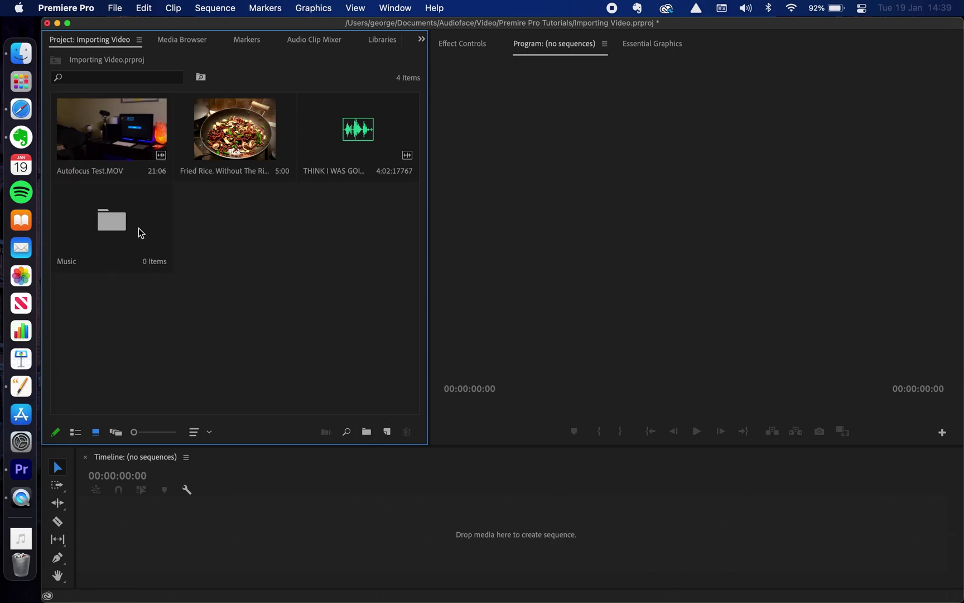
Step: Move the "THINK I WAS GOING UNDER" audio into the Music bin, open the bin and return to the project's top level
{"action": "left_click_drag", "start_coordinate": [356, 130], "coordinate": [112, 224]}
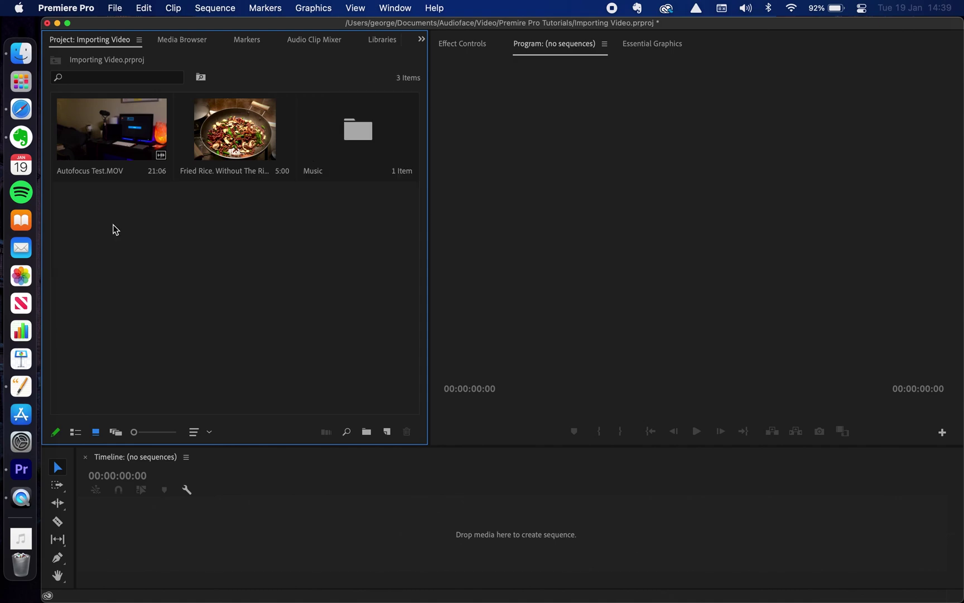
{"action": "double_click", "coordinate": [355, 133]}
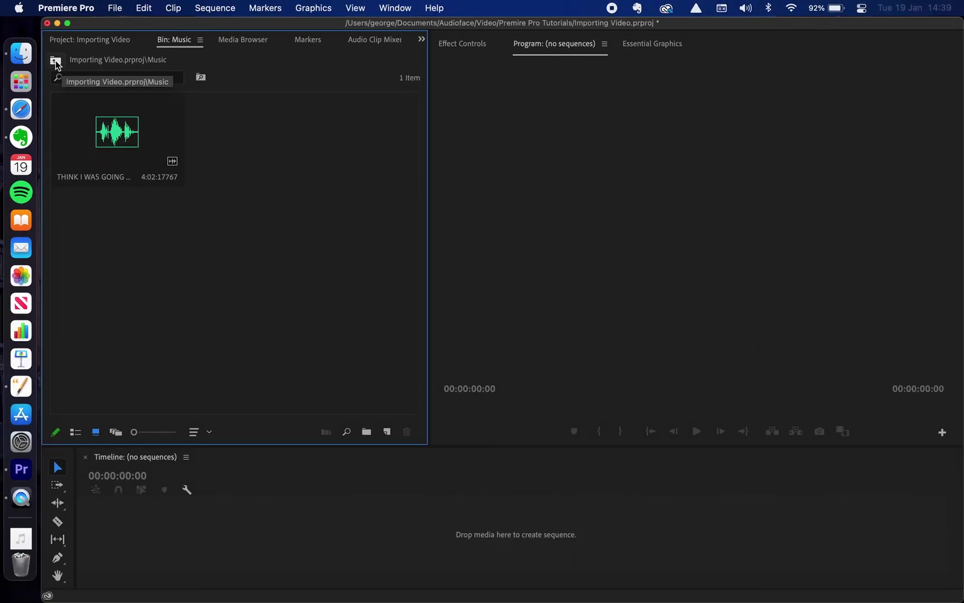
{"action": "left_click", "coordinate": [55, 60]}
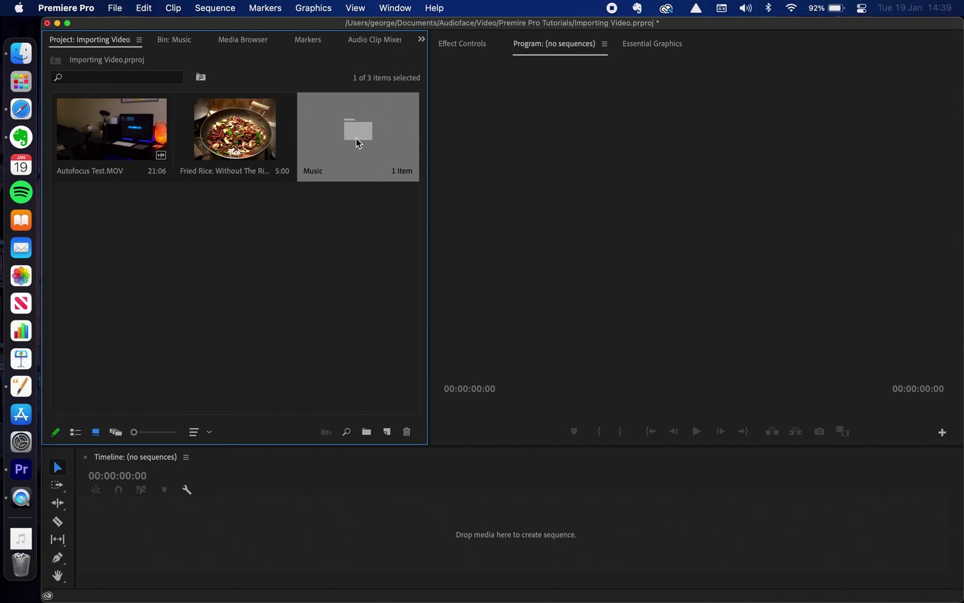
Step: Create a bin named "Video" and move Autofocus Test.MOV into it
{"action": "left_click", "coordinate": [368, 433]}
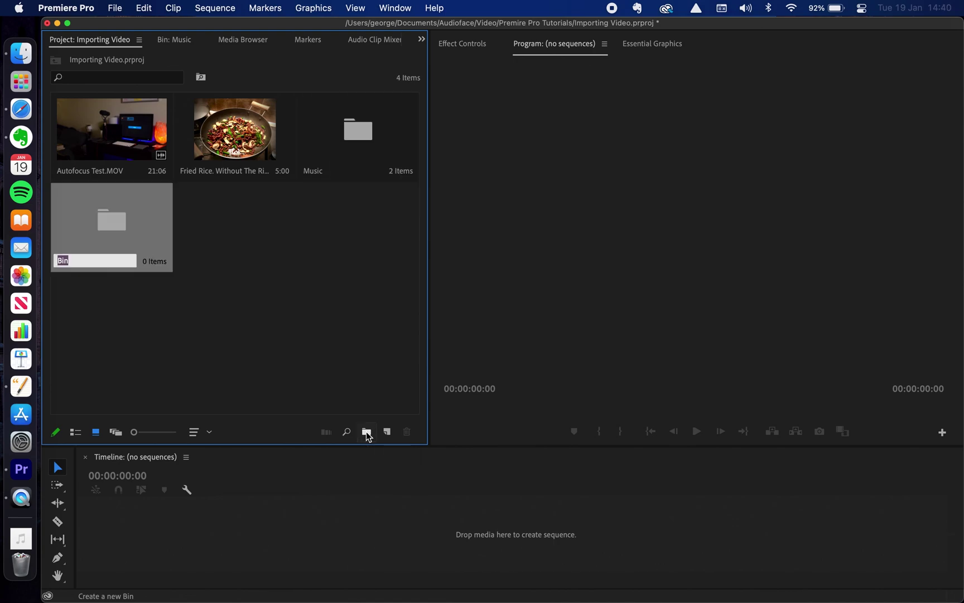
{"action": "type", "text": "Video"}
{"action": "key", "text": "Tab"}
{"action": "left_click", "coordinate": [293, 290]}
{"action": "left_click", "coordinate": [101, 117]}
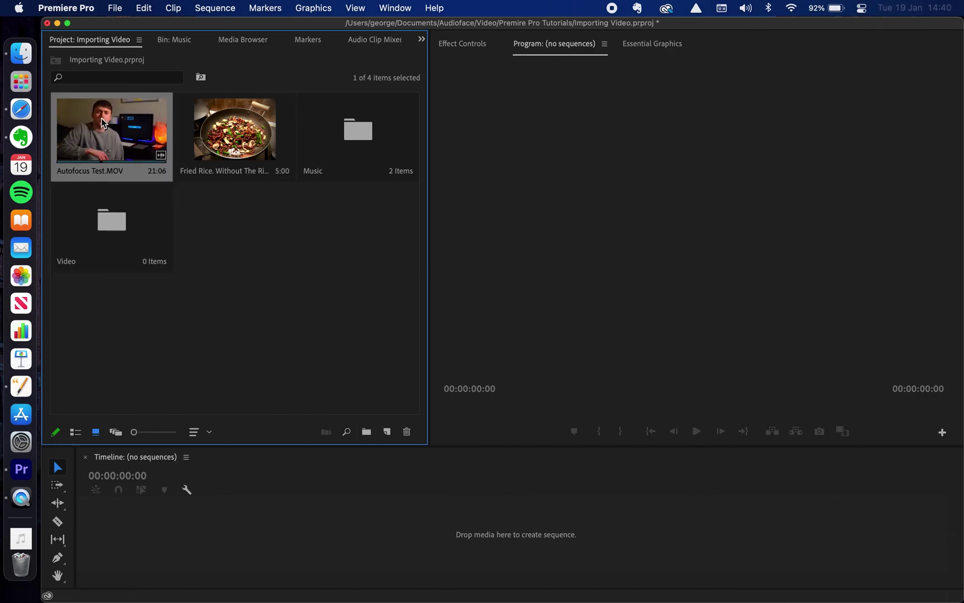
{"action": "left_click_drag", "start_coordinate": [109, 169], "coordinate": [111, 221]}
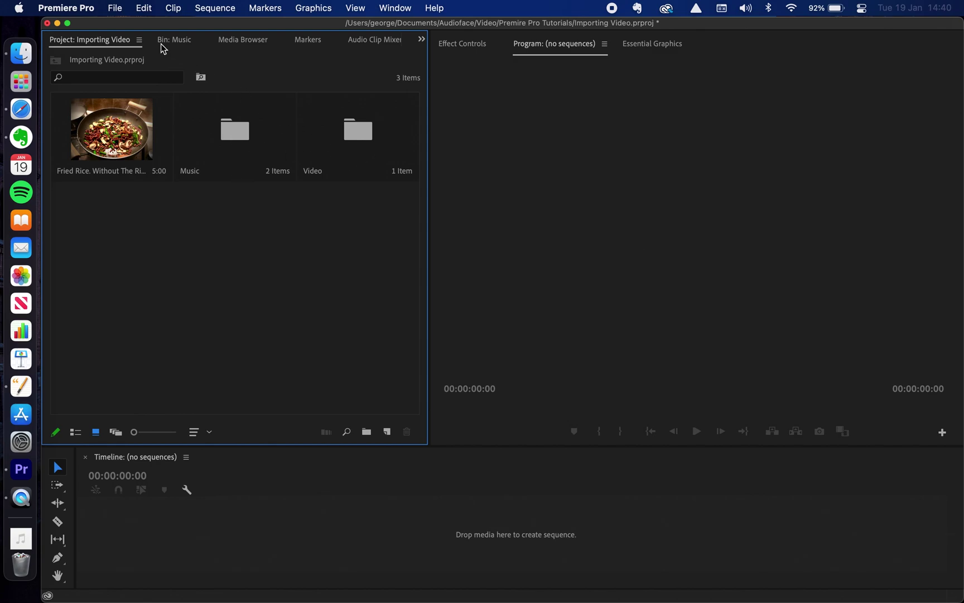
Step: Open the Video bin, compare its contents with the Music bin and return to the project's top level
{"action": "double_click", "coordinate": [371, 138]}
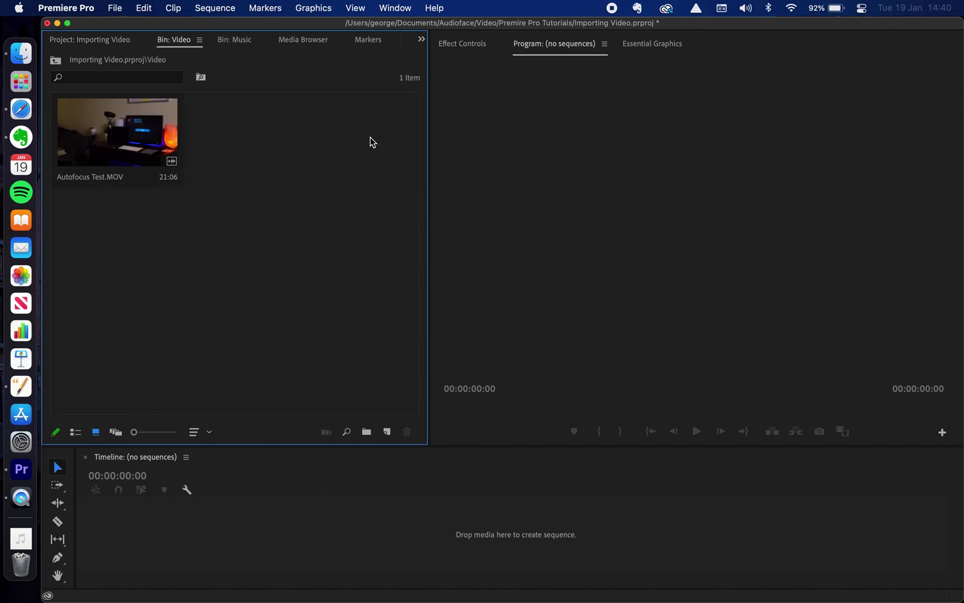
{"action": "left_click", "coordinate": [233, 45]}
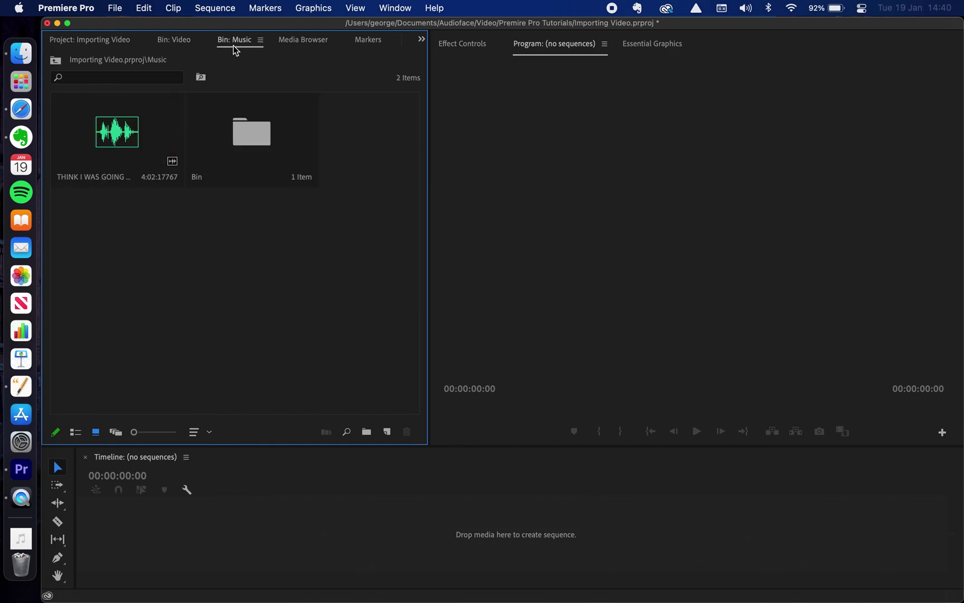
{"action": "left_click", "coordinate": [186, 44]}
{"action": "left_click", "coordinate": [235, 41]}
{"action": "left_click", "coordinate": [182, 43]}
{"action": "left_click", "coordinate": [127, 44]}
{"action": "left_click", "coordinate": [178, 41]}
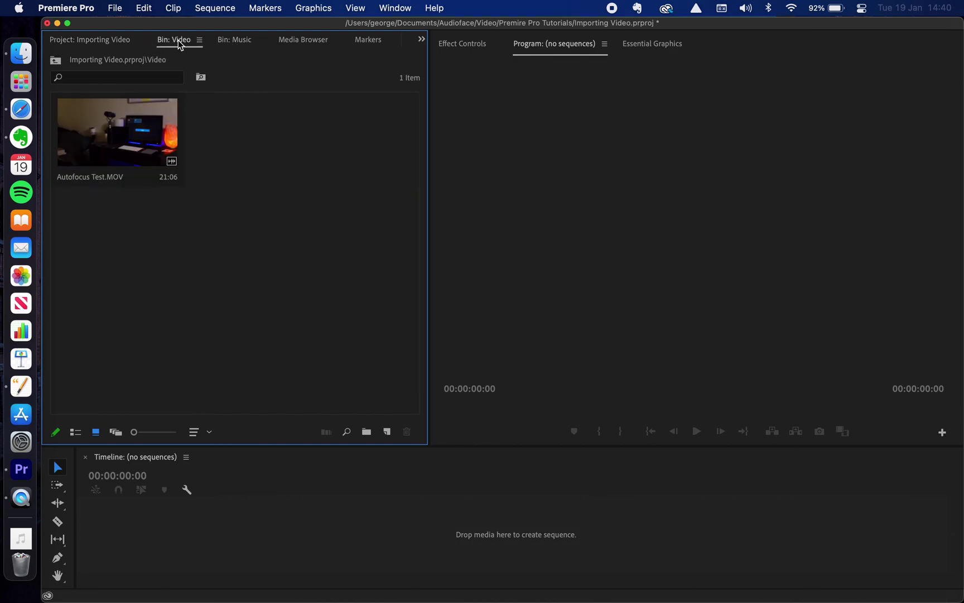
{"action": "left_click", "coordinate": [93, 44]}
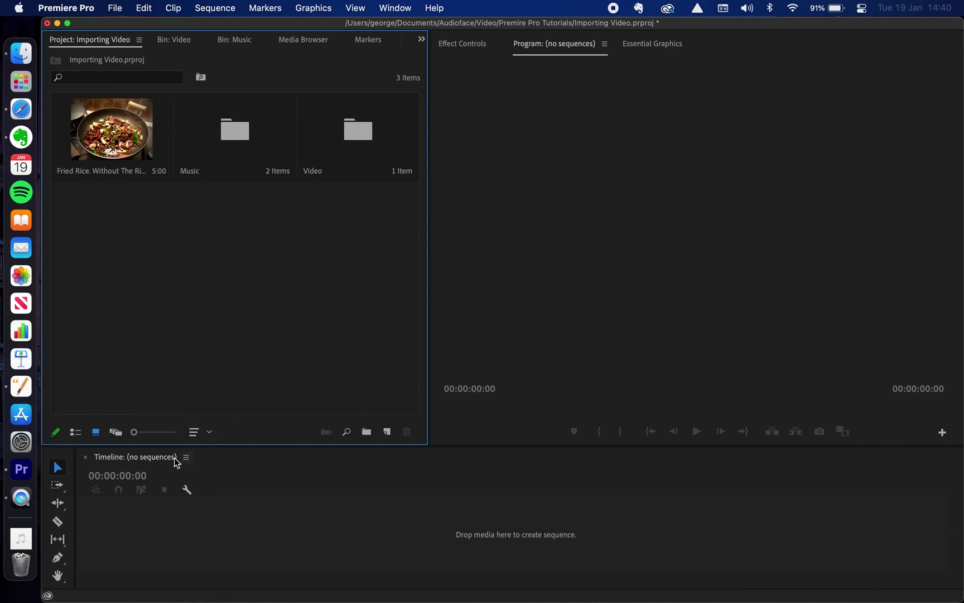
{"action": "left_click_drag", "start_coordinate": [103, 463], "coordinate": [264, 528]}
{"action": "left_click", "coordinate": [276, 361]}
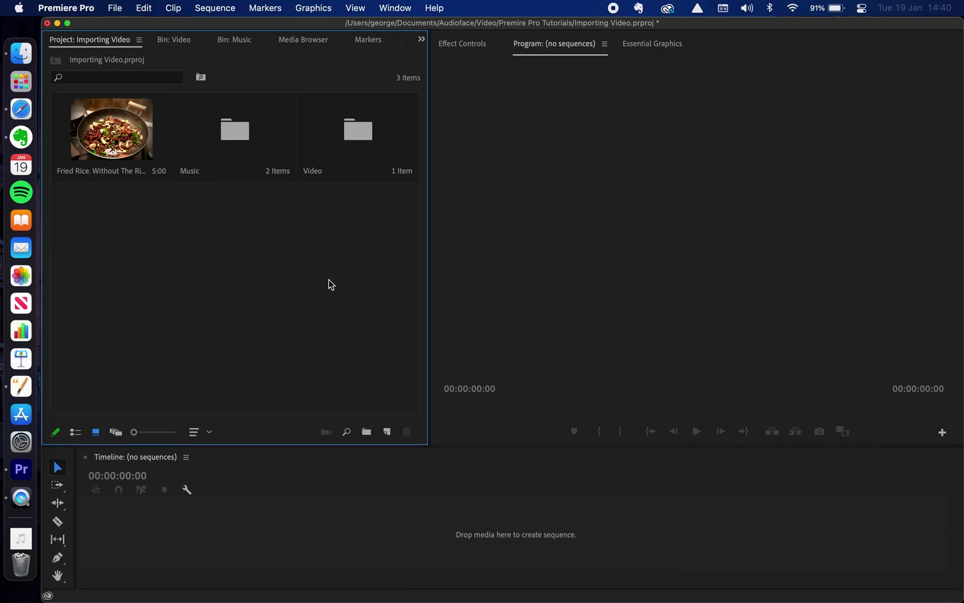
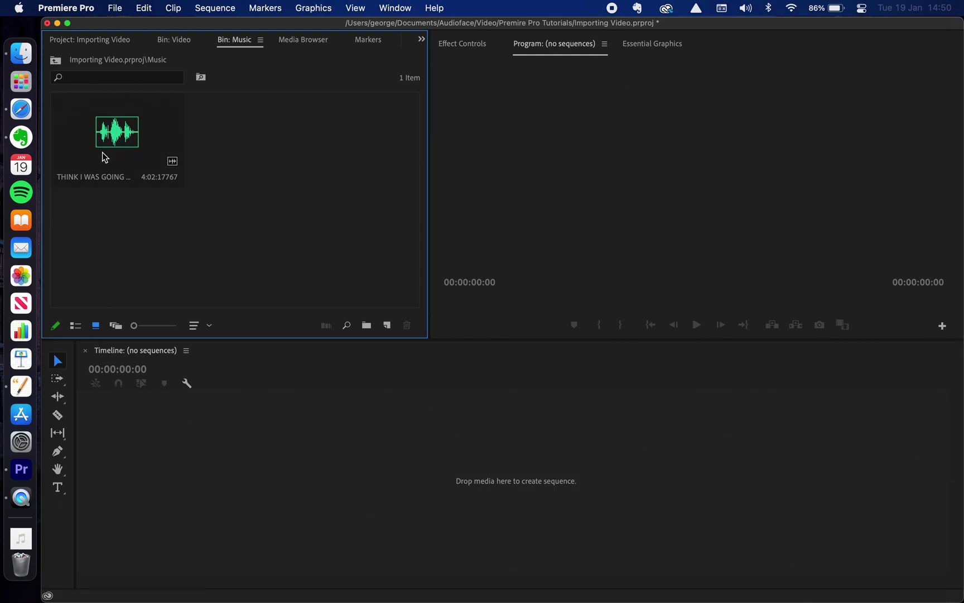
Step: Create a sequence from the "THINK I WAS GOING UNDER" audio and place Autofocus Test.MOV on track V3 at about 10 seconds
{"action": "left_click_drag", "start_coordinate": [135, 129], "coordinate": [171, 451]}
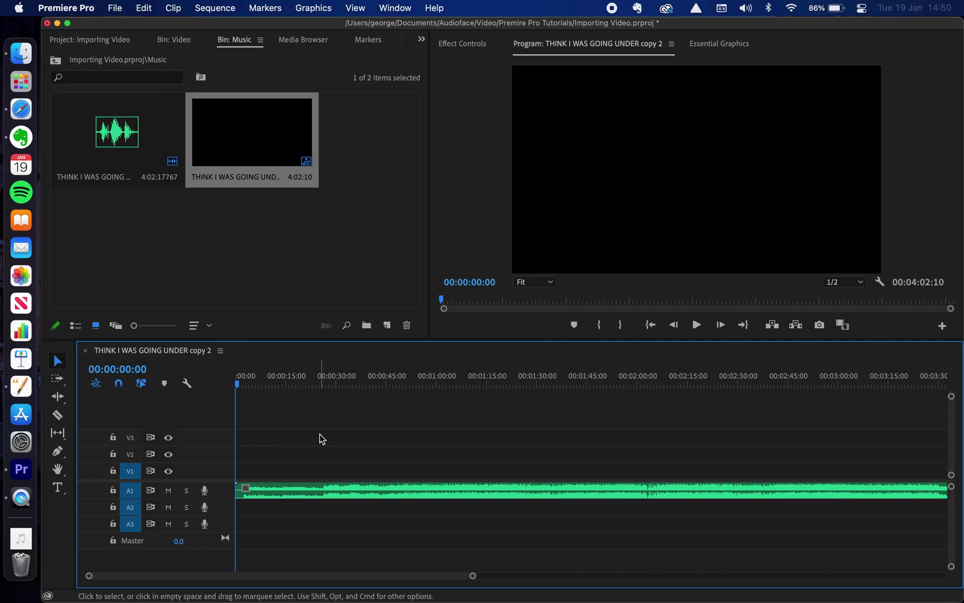
{"action": "left_click", "coordinate": [249, 212]}
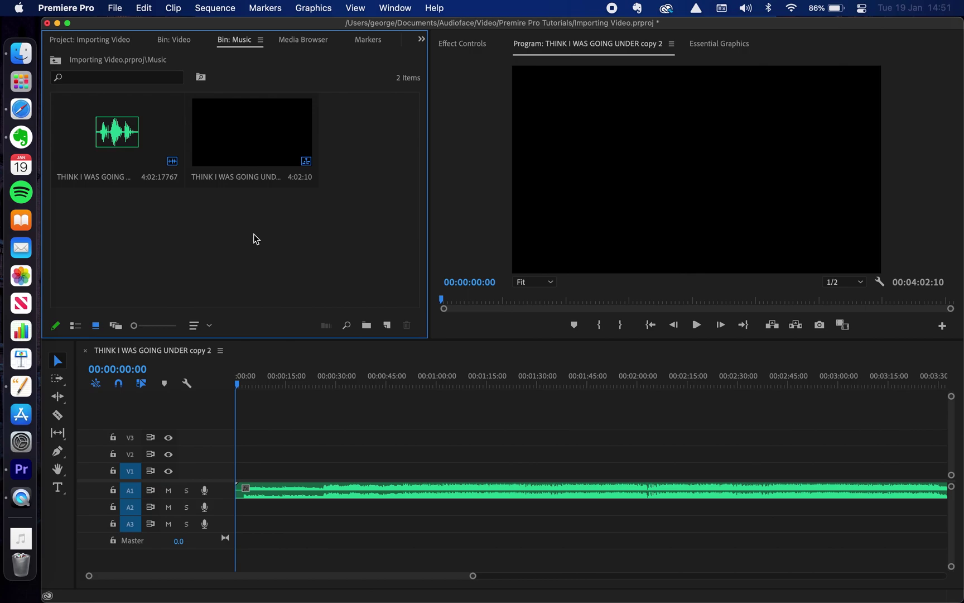
{"action": "left_click", "coordinate": [174, 41]}
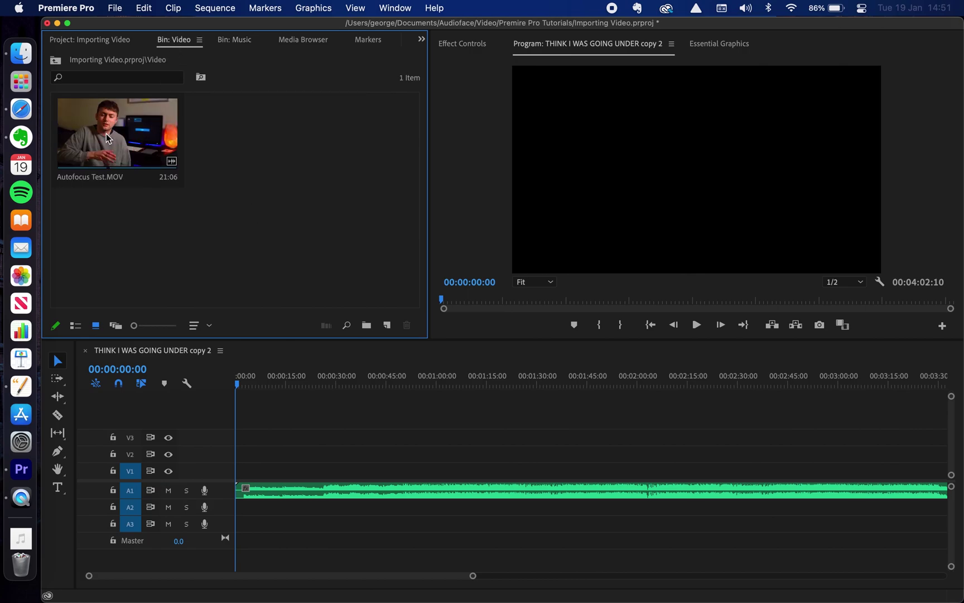
{"action": "left_click", "coordinate": [76, 133]}
{"action": "left_click_drag", "start_coordinate": [103, 161], "coordinate": [273, 448]}
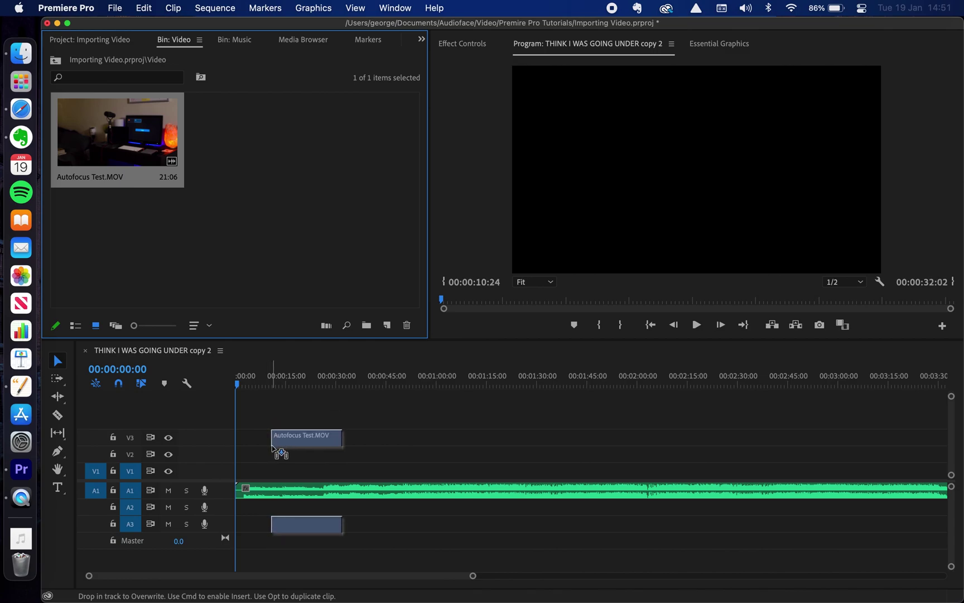
{"action": "left_click_drag", "start_coordinate": [272, 447], "coordinate": [272, 447]}
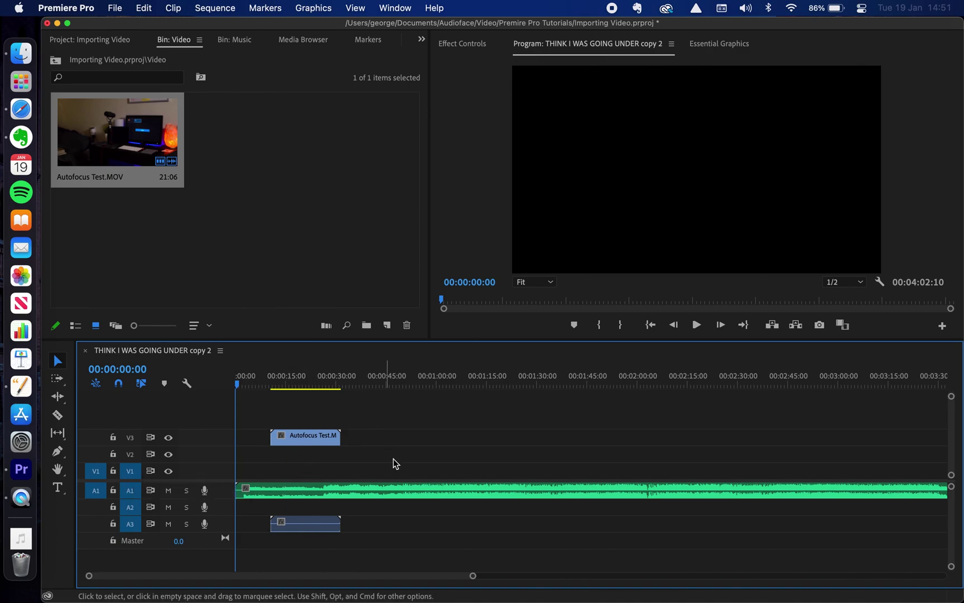
Step: Try moving the Autofocus Test.MOV audio onto track A1 over the music and on to A2, and undo both moves
{"action": "left_click", "coordinate": [320, 529]}
{"action": "left_click_drag", "start_coordinate": [321, 534], "coordinate": [312, 494]}
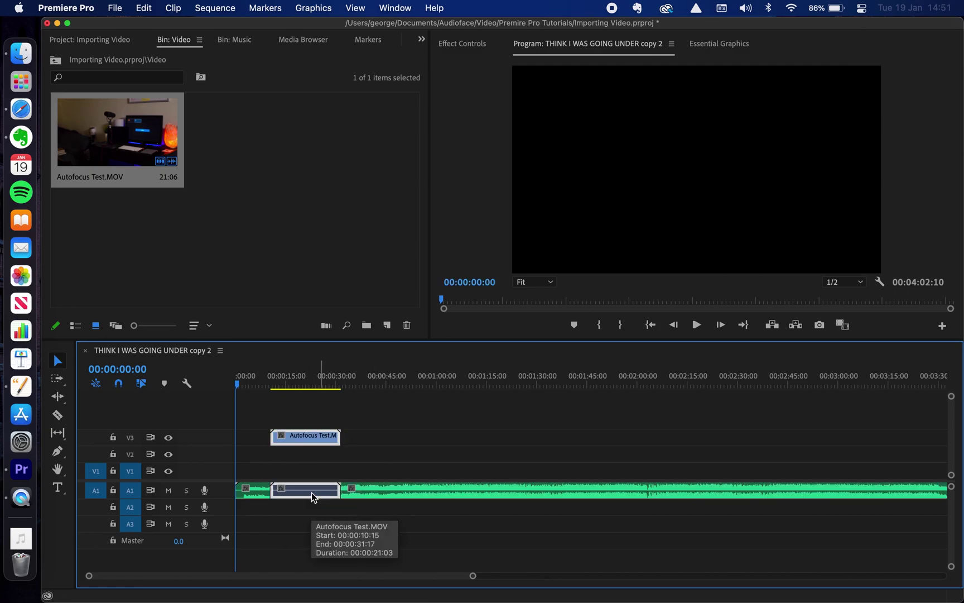
{"action": "left_click_drag", "start_coordinate": [310, 494], "coordinate": [336, 480]}
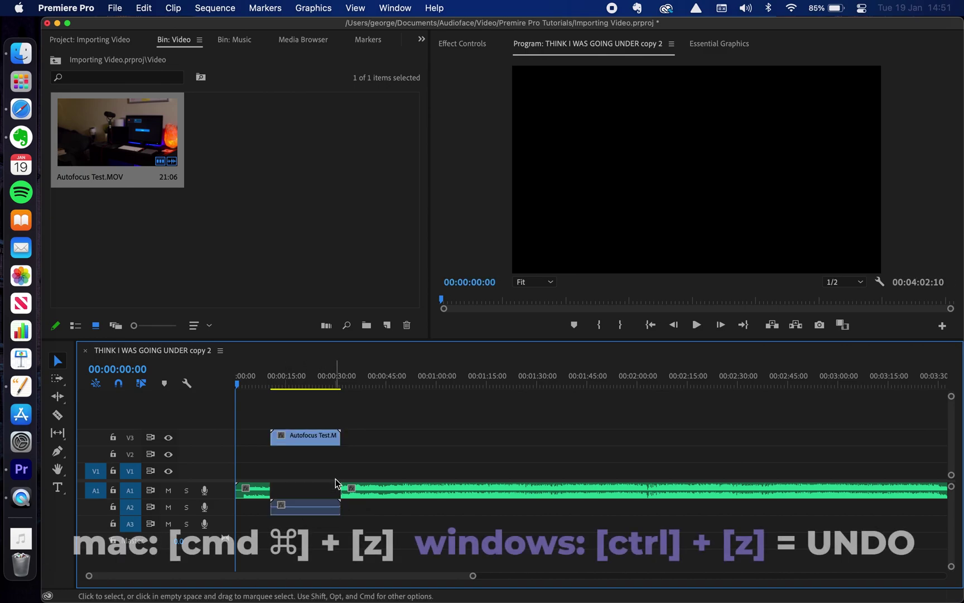
{"action": "key", "text": "super+z"}
{"action": "key", "text": "super+z"}
Step: Move the Autofocus Test.MOV clip to the start of track V1 and play the first seconds of the sequence
{"action": "left_click_drag", "start_coordinate": [317, 436], "coordinate": [276, 477]}
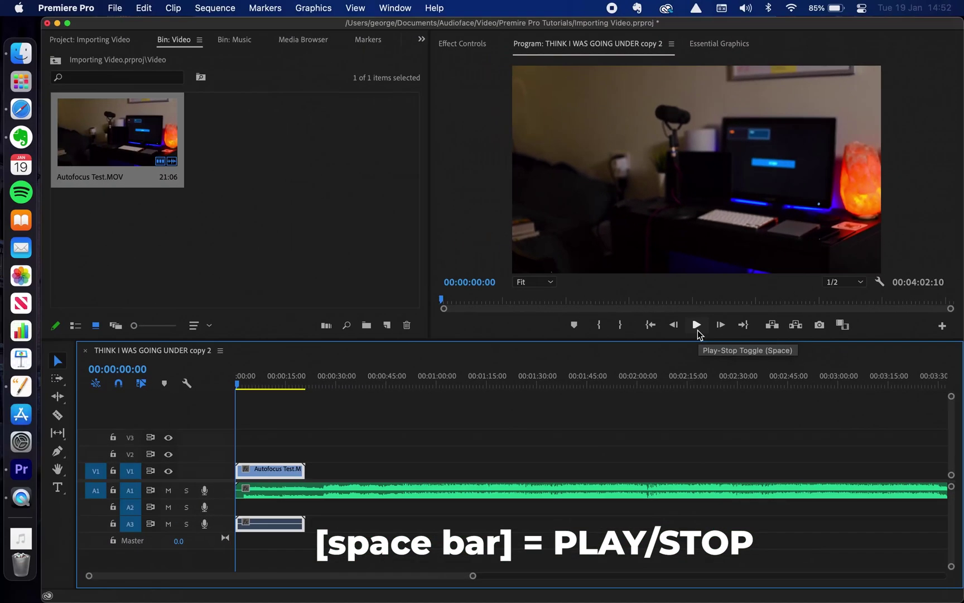
{"action": "key", "text": "space"}
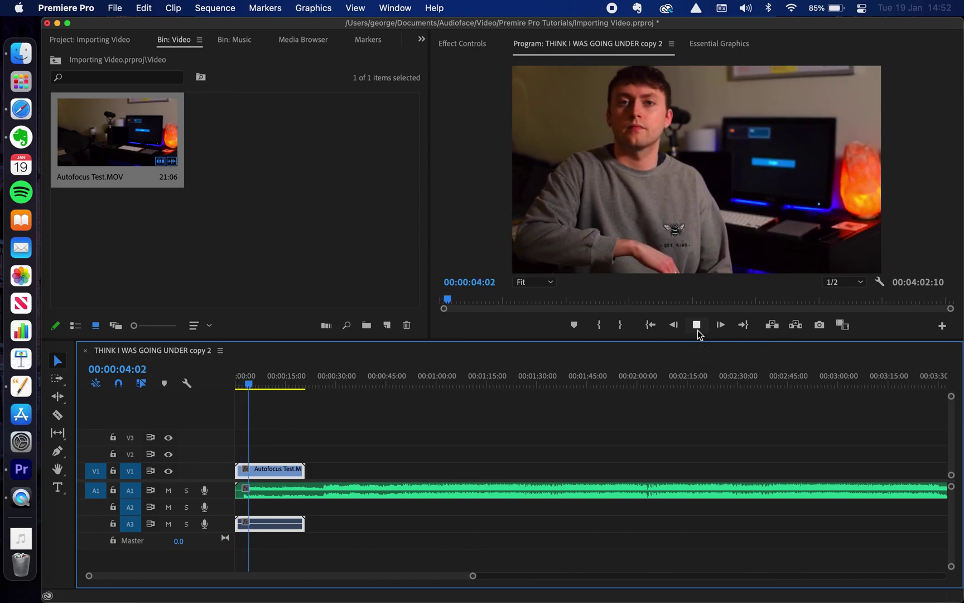
{"action": "left_click", "coordinate": [697, 330]}
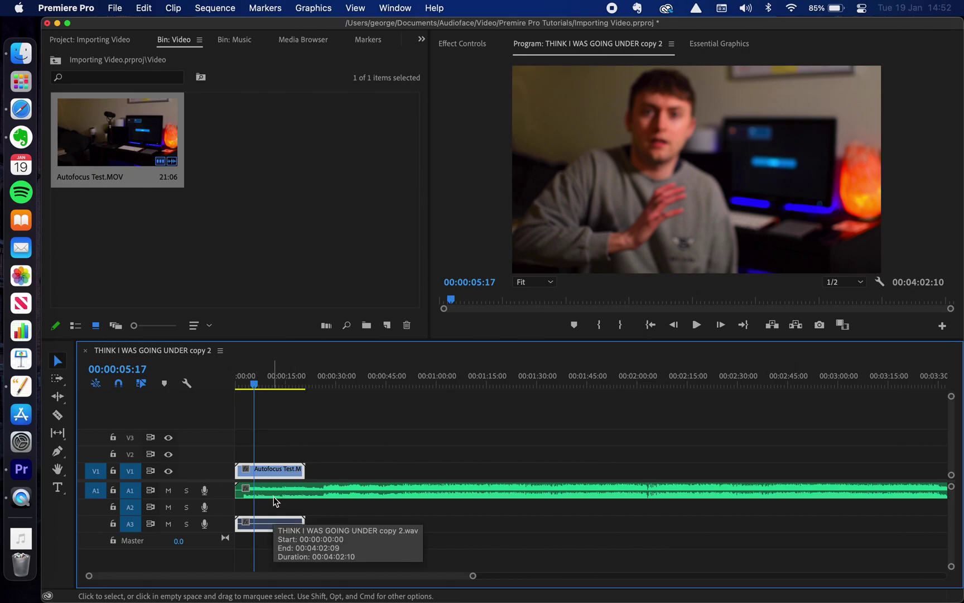
Step: Place the "Fried Rice. Without The Rice." image on track V1 directly after Autofocus Test.MOV and play across the cut
{"action": "left_click", "coordinate": [306, 149]}
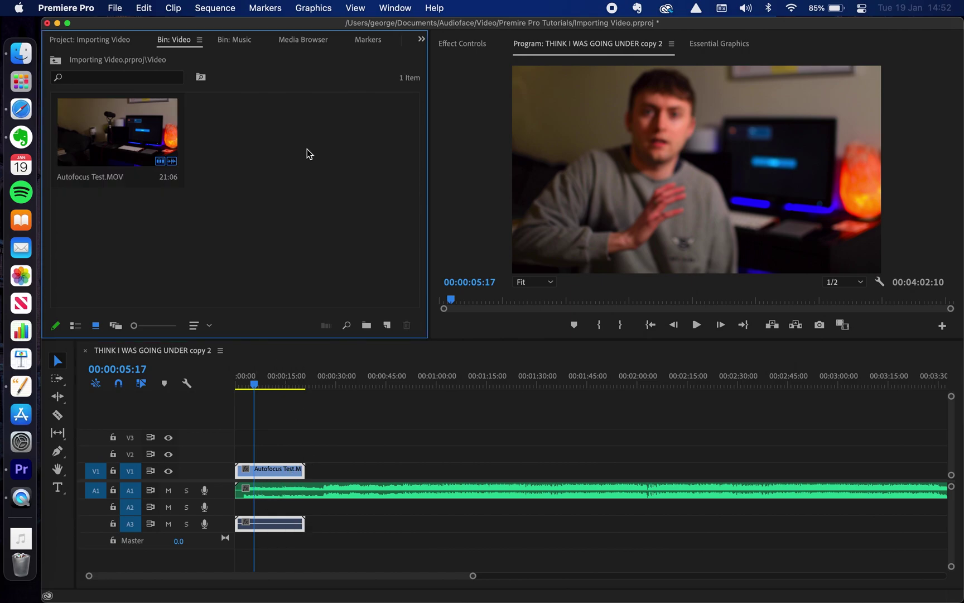
{"action": "left_click", "coordinate": [108, 40]}
{"action": "left_click", "coordinate": [119, 142]}
{"action": "left_click_drag", "start_coordinate": [172, 217], "coordinate": [313, 472]}
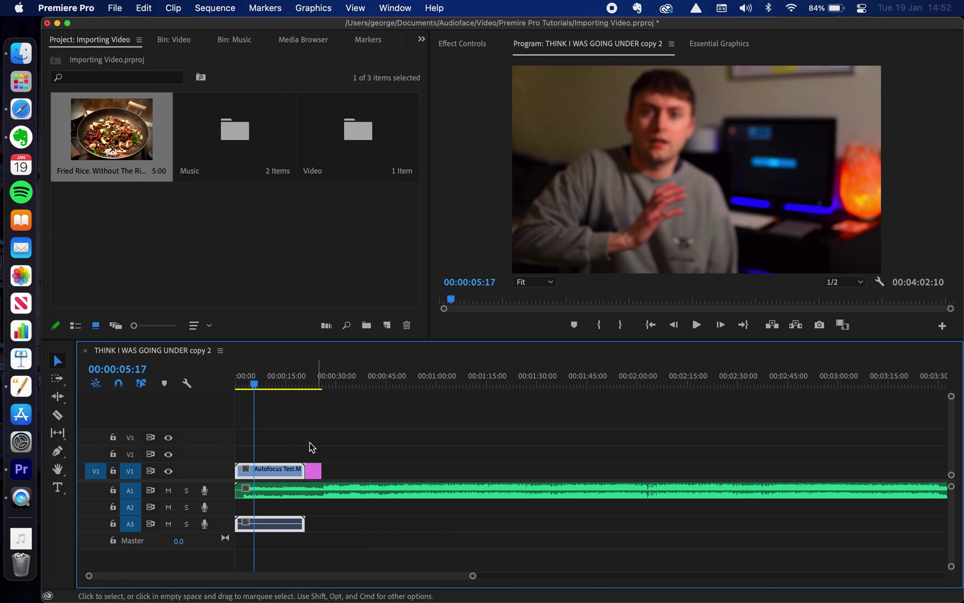
{"action": "left_click", "coordinate": [299, 385]}
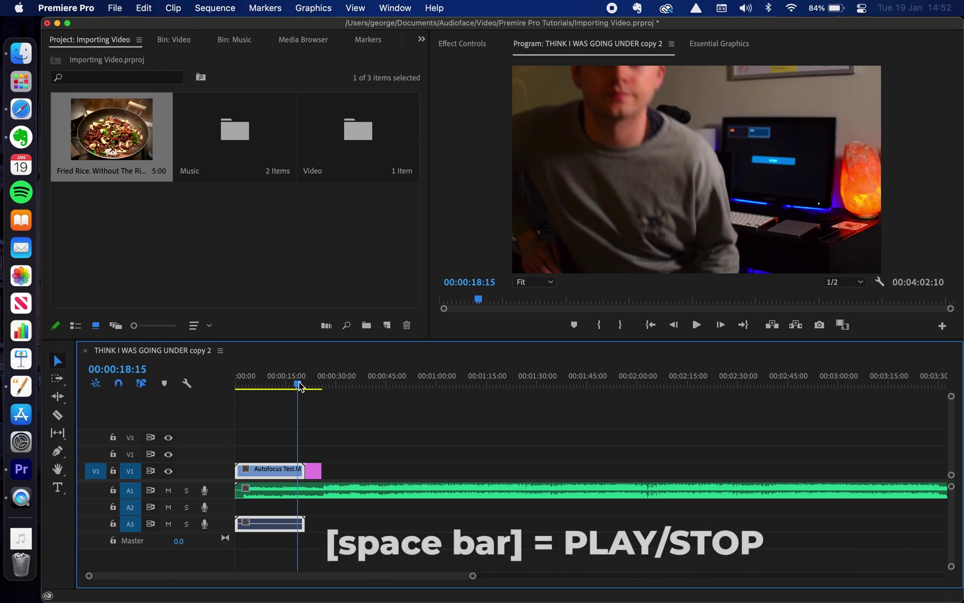
{"action": "key", "text": "space"}
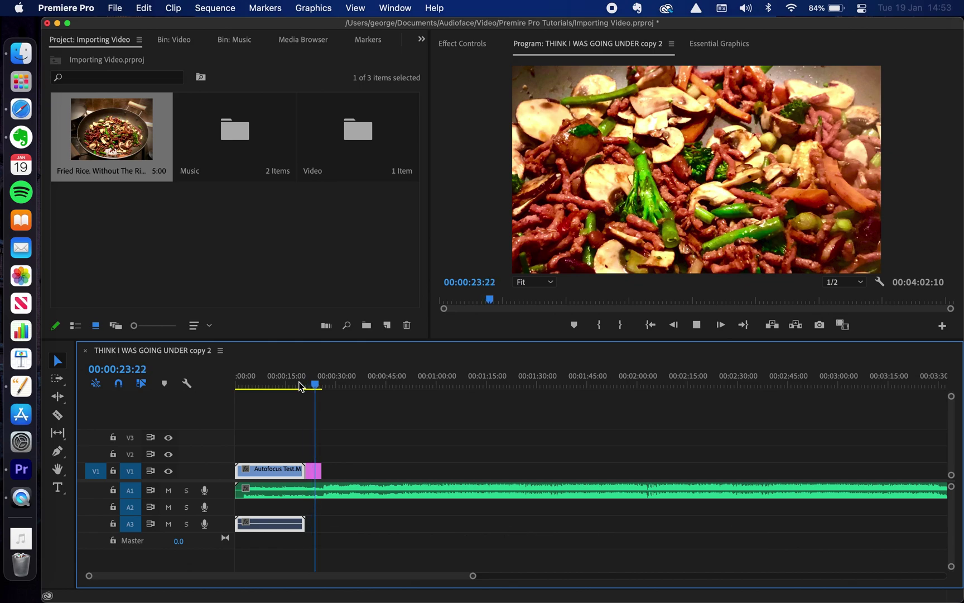
{"action": "key", "text": "space"}
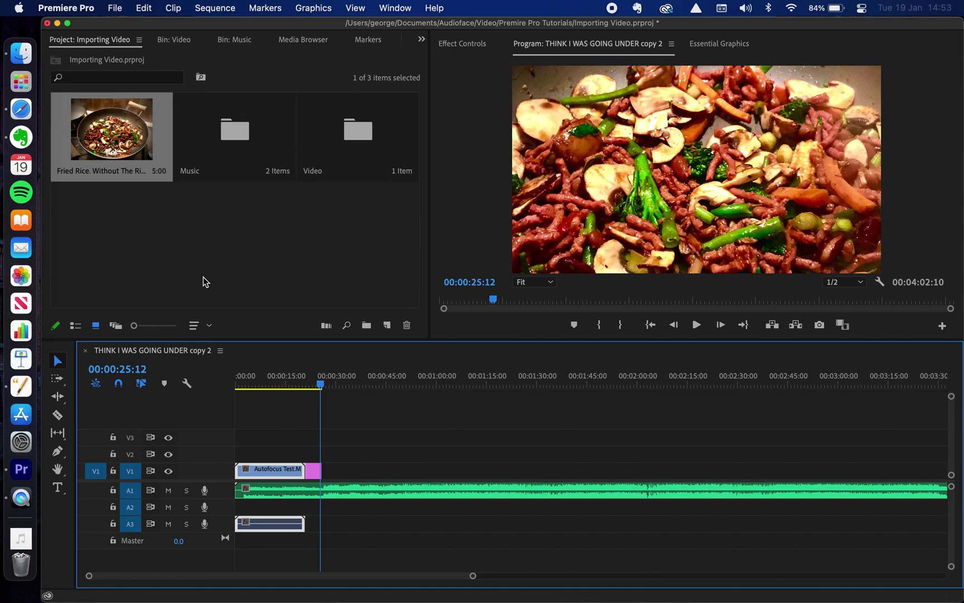
Step: Import Time Lapse Promo.mp4 into the project and place it on track V2 at about 33 seconds
{"action": "left_click", "coordinate": [256, 381]}
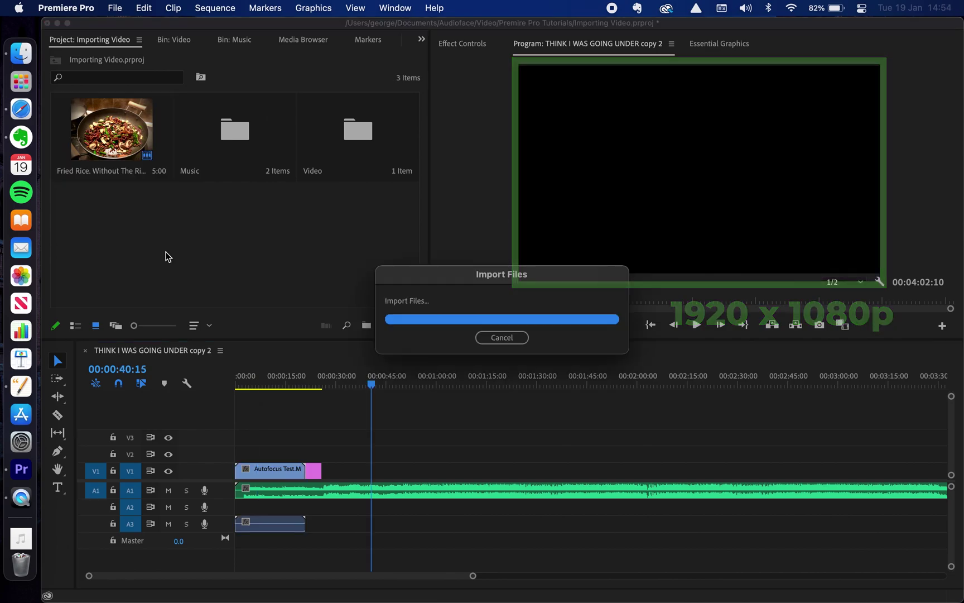
{"action": "left_click", "coordinate": [241, 252]}
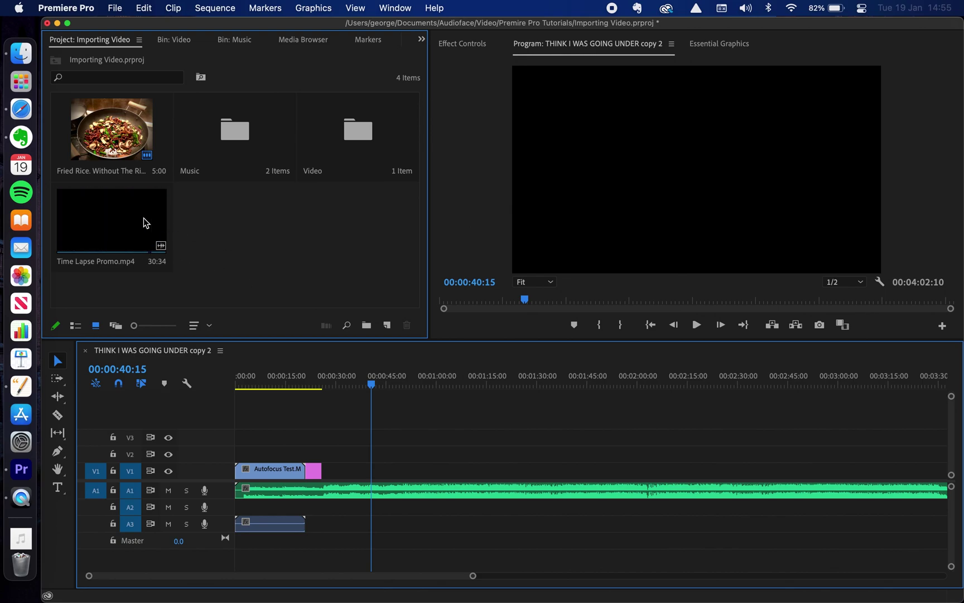
{"action": "mouse_move", "coordinate": [98, 211]}
{"action": "left_mouse_down"}
{"action": "mouse_move", "coordinate": [360, 428]}
{"action": "mouse_move", "coordinate": [351, 477]}
{"action": "mouse_move", "coordinate": [347, 463]}
{"action": "left_mouse_up"}
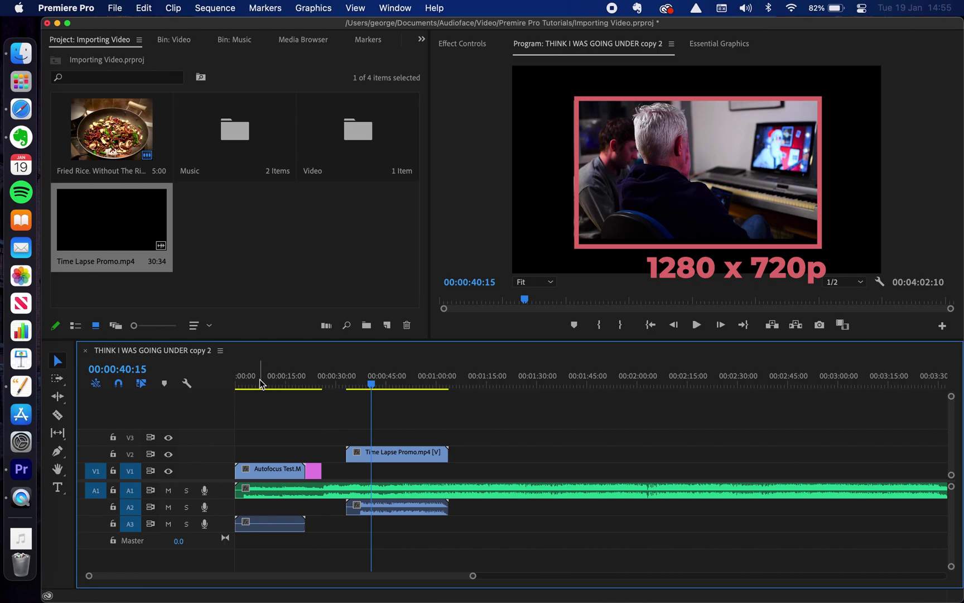
Step: Compare Autofocus Test.MOV and Time Lapse Promo.mp4 in the sequence and check their Video Info in the list view with the Video bin expanded
{"action": "left_click", "coordinate": [242, 384]}
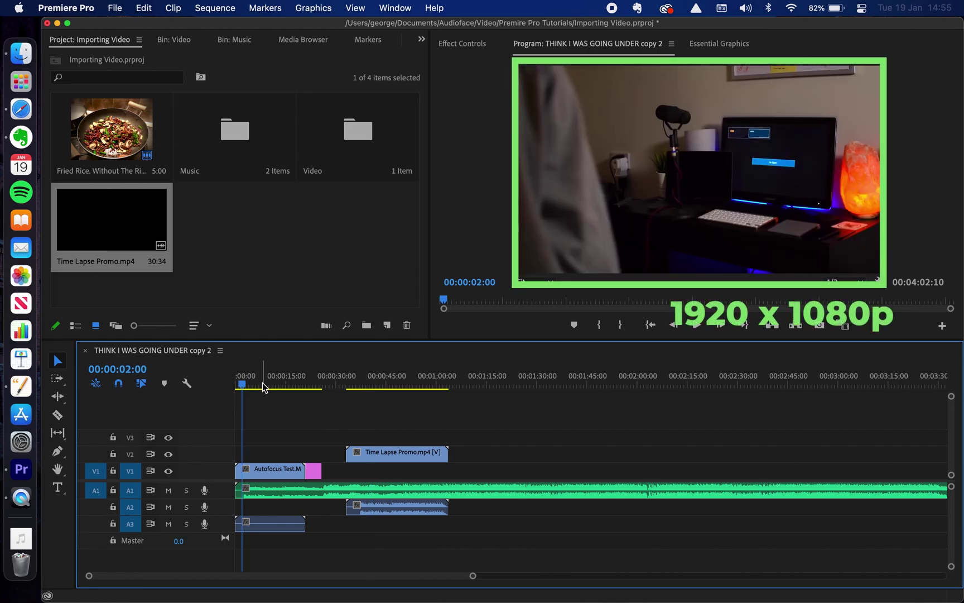
{"action": "left_click", "coordinate": [262, 385]}
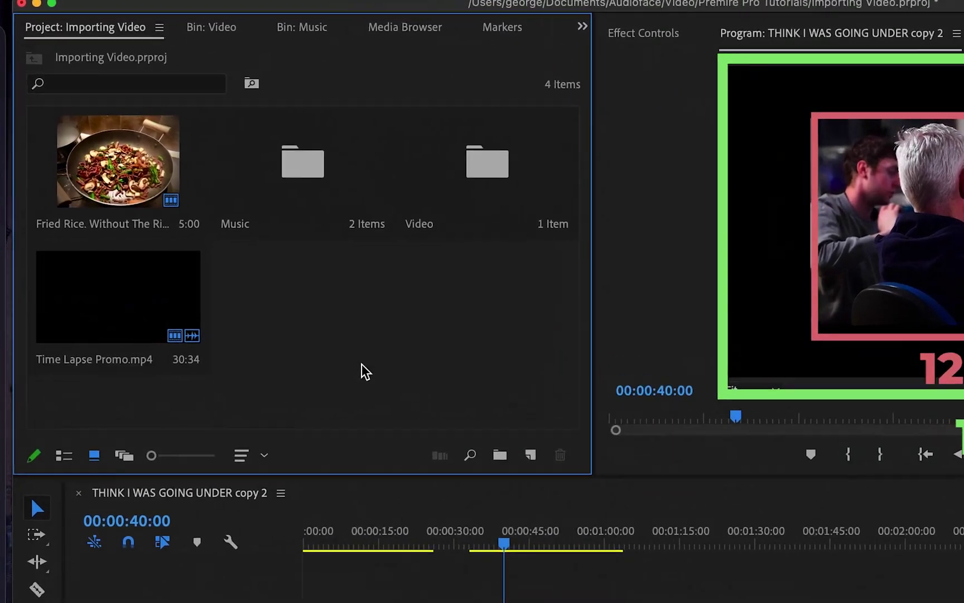
{"action": "left_click", "coordinate": [63, 456]}
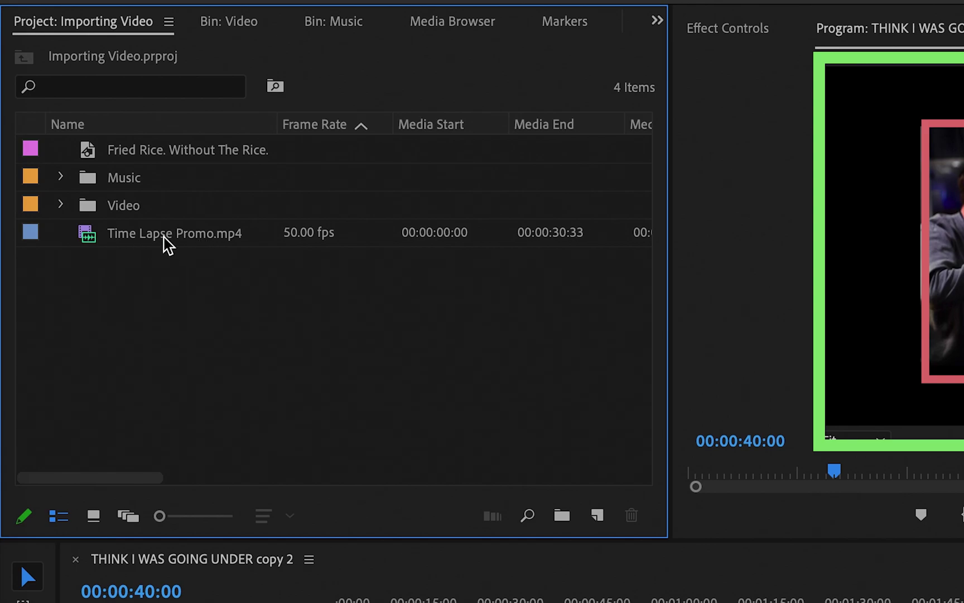
{"action": "left_click", "coordinate": [60, 204]}
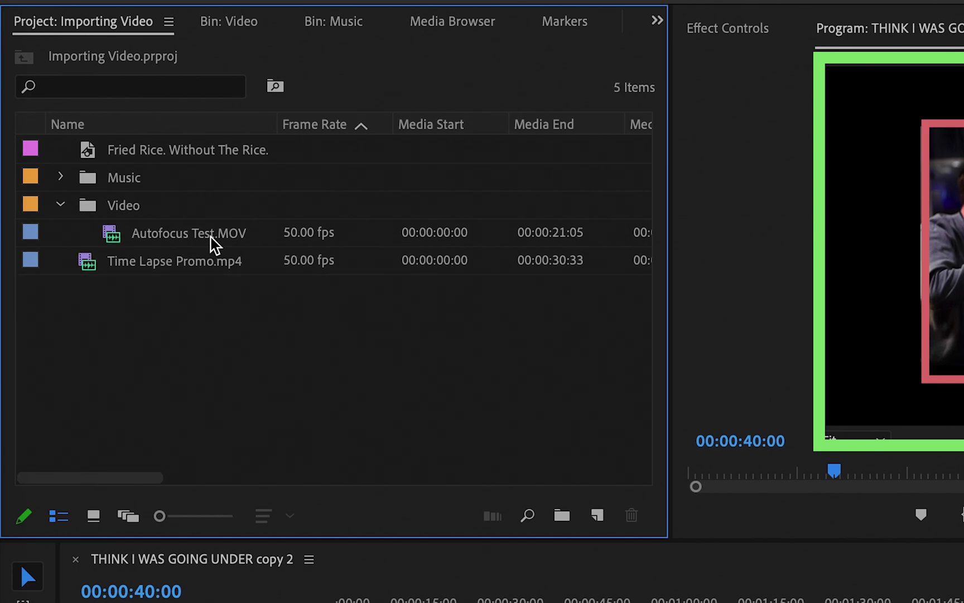
{"action": "left_click", "coordinate": [368, 597]}
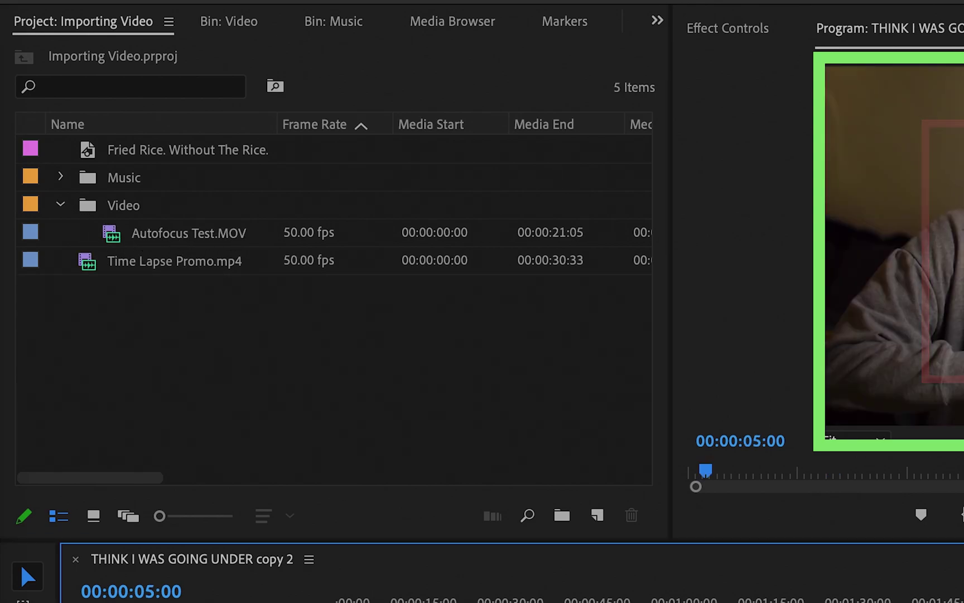
{"action": "left_click", "coordinate": [124, 484]}
{"action": "left_click_drag", "start_coordinate": [123, 478], "coordinate": [374, 479]}
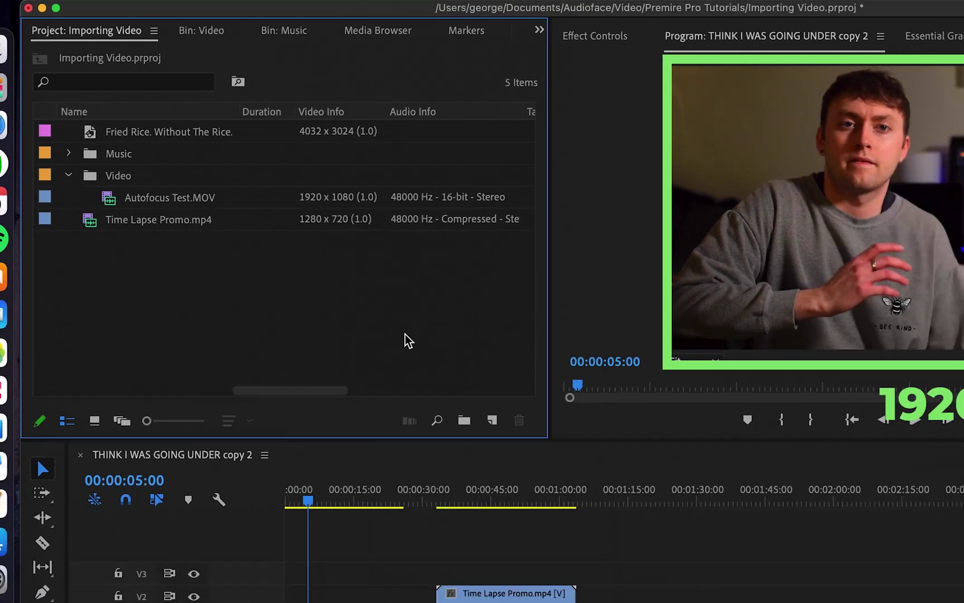
Step: Compare how Time Lapse Promo.mp4 and the Fried Rice image fill the sequence frame in the program preview
{"action": "left_click", "coordinate": [474, 501]}
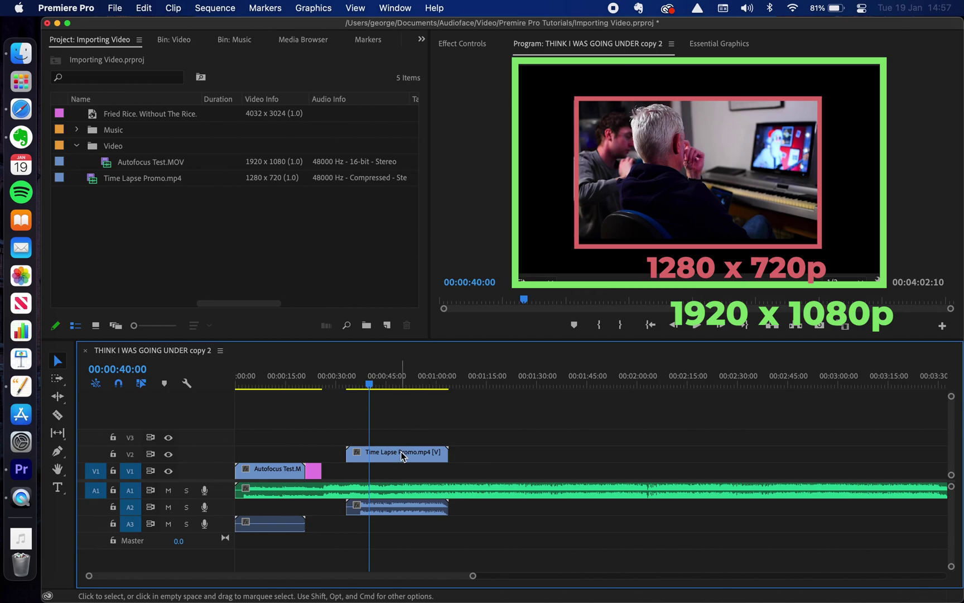
{"action": "left_click", "coordinate": [316, 385]}
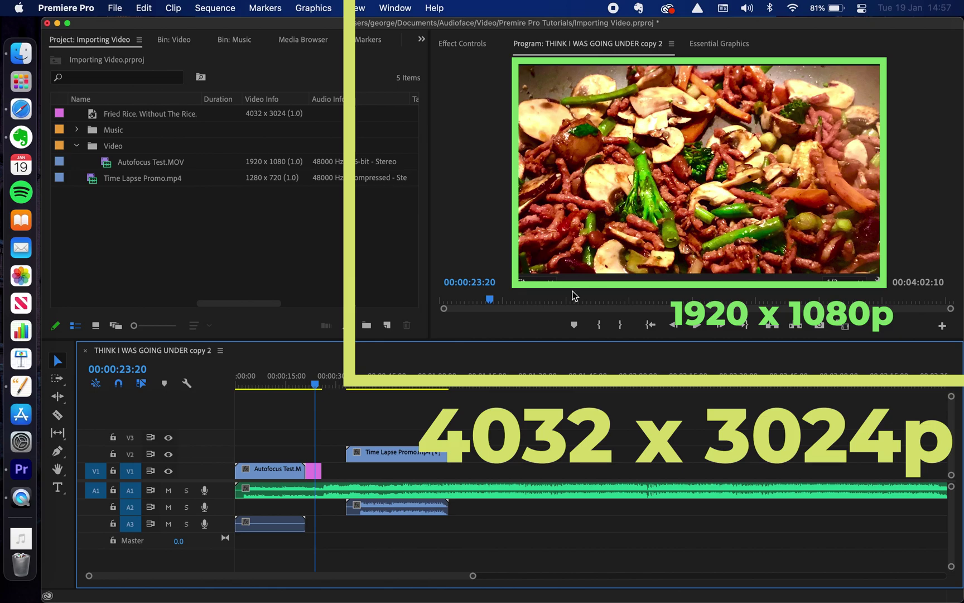
{"action": "left_click", "coordinate": [373, 384]}
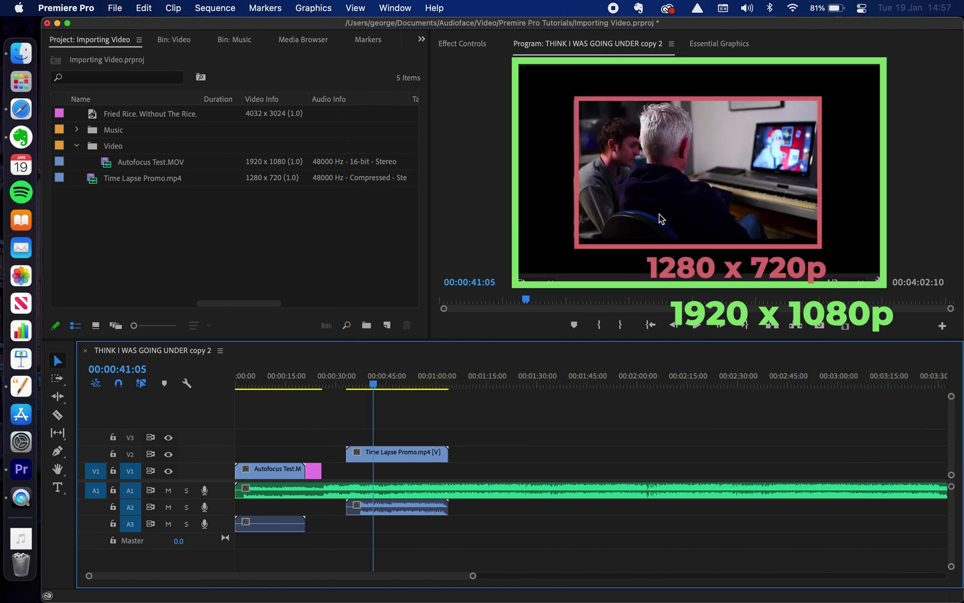
Step: Set the Time Lapse Promo.mp4 clip on track V2 to the sequence frame size
{"action": "right_click", "coordinate": [371, 453]}
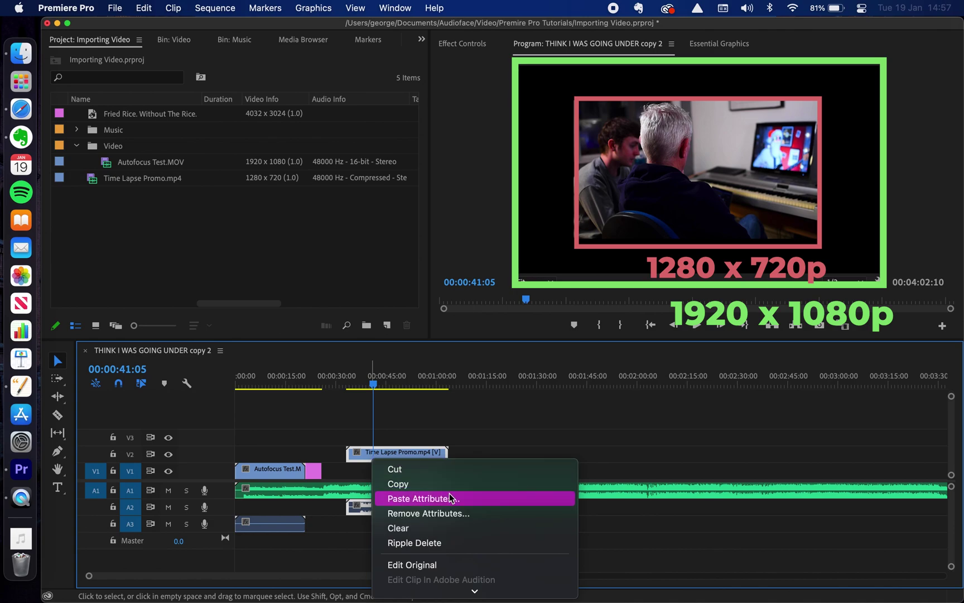
{"action": "scroll", "coordinate": [449, 493], "scroll_direction": "down", "scroll_amount": 10}
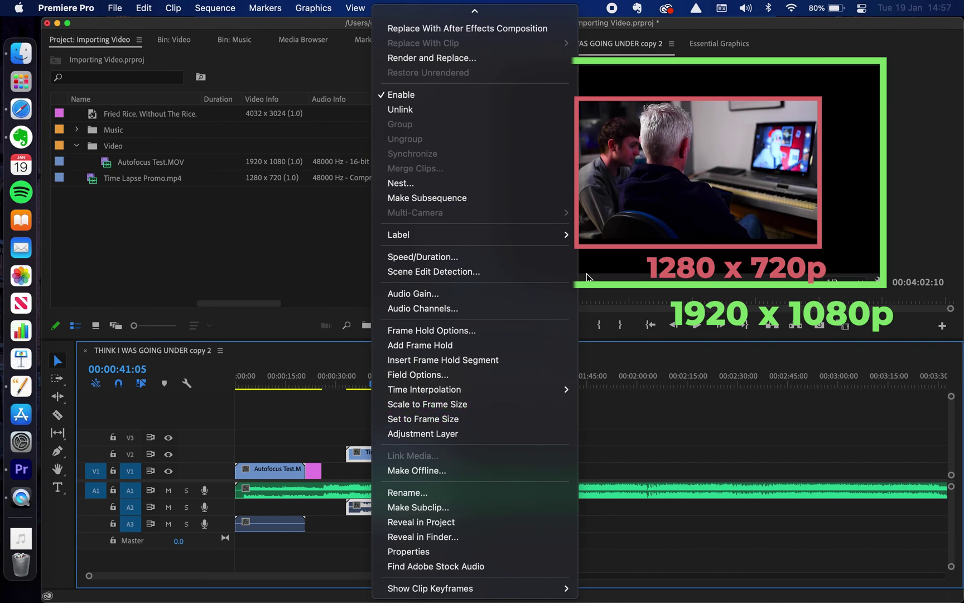
{"action": "left_click", "coordinate": [444, 419]}
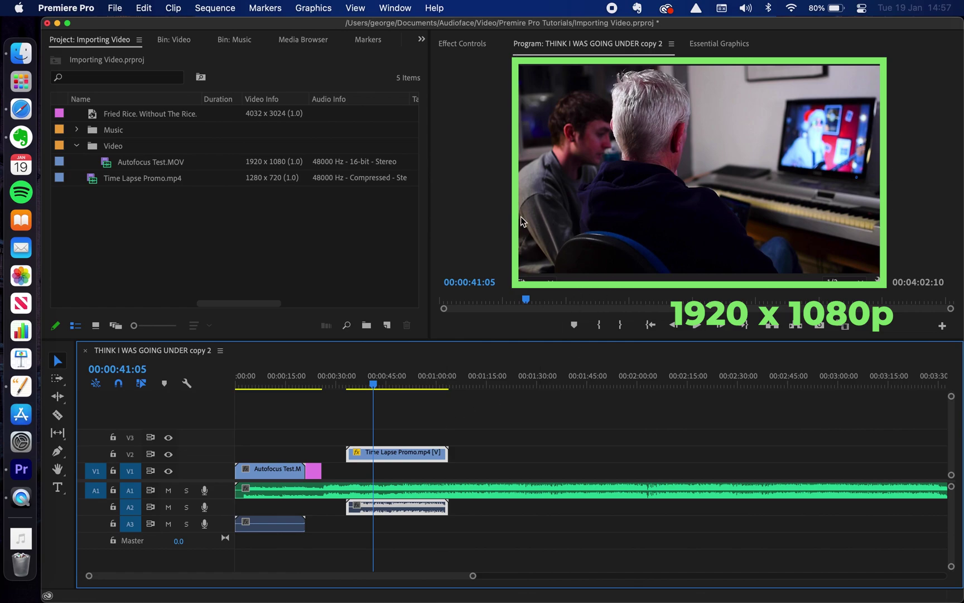
Step: Set the Fried Rice image on track V1 to the sequence frame size with the playhead at 00:00:23:00
{"action": "left_click", "coordinate": [313, 384]}
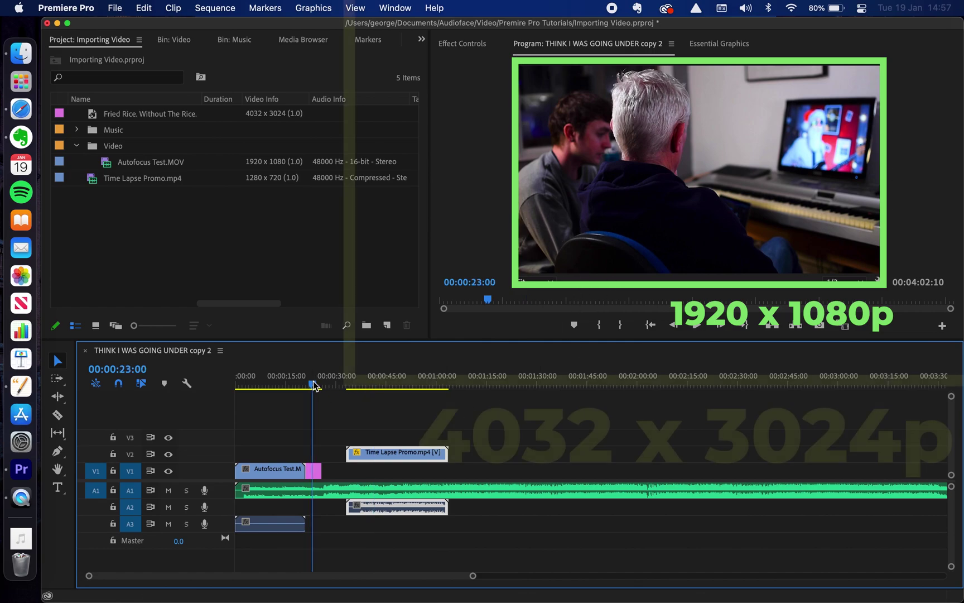
{"action": "right_click", "coordinate": [314, 471]}
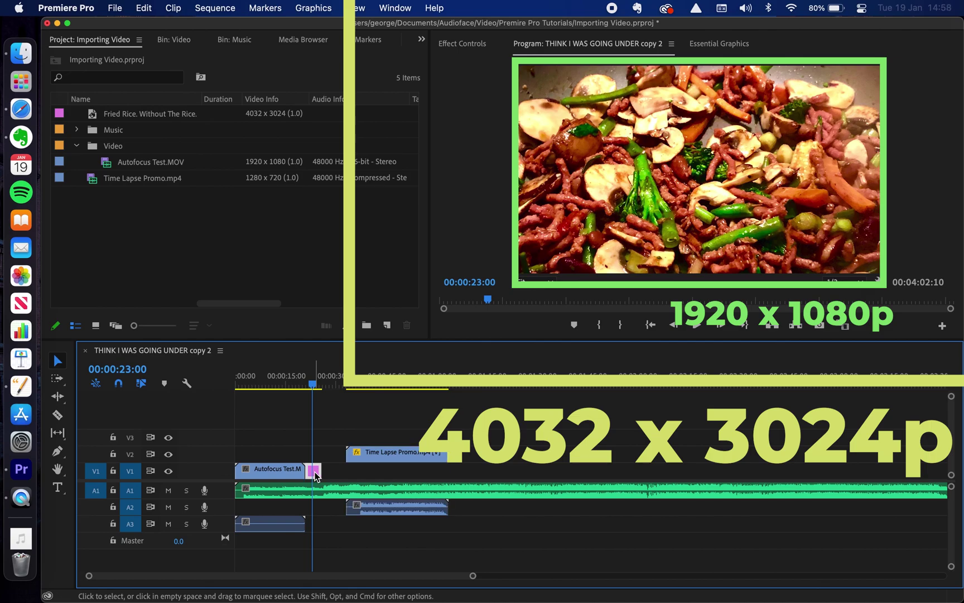
{"action": "scroll", "coordinate": [363, 516], "scroll_direction": "down", "scroll_amount": 10}
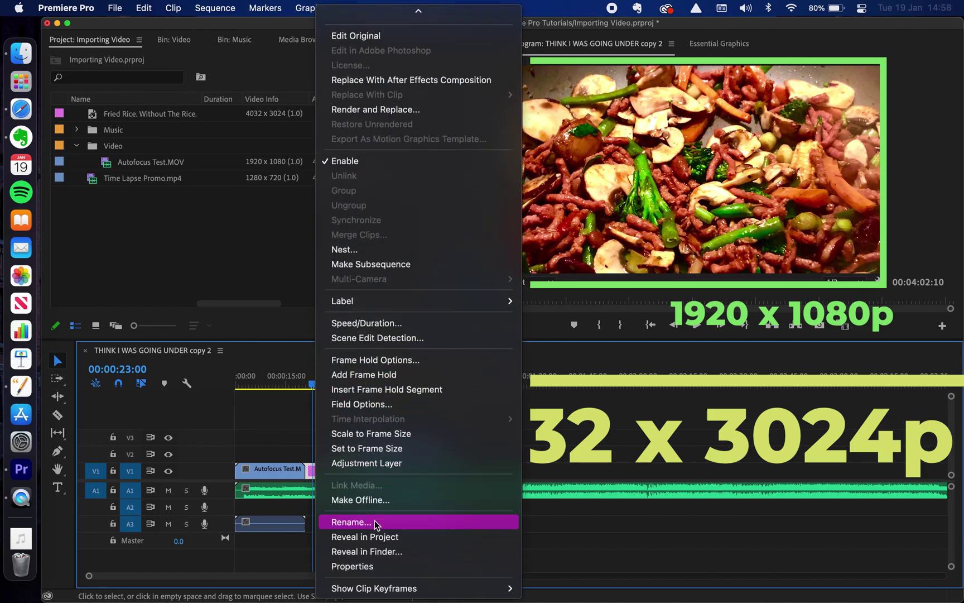
{"action": "left_click", "coordinate": [407, 449]}
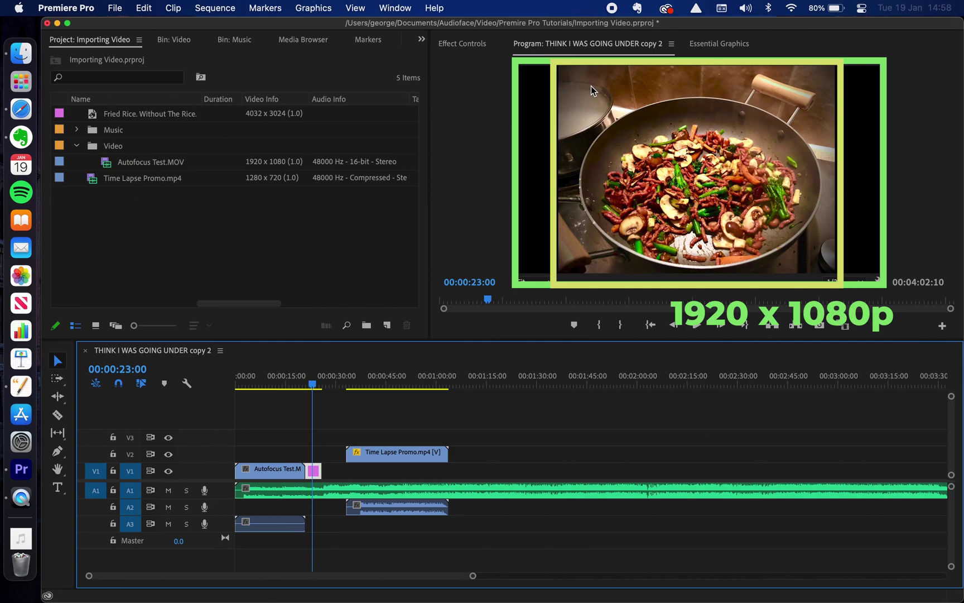
{"action": "key", "text": "shift+1"}
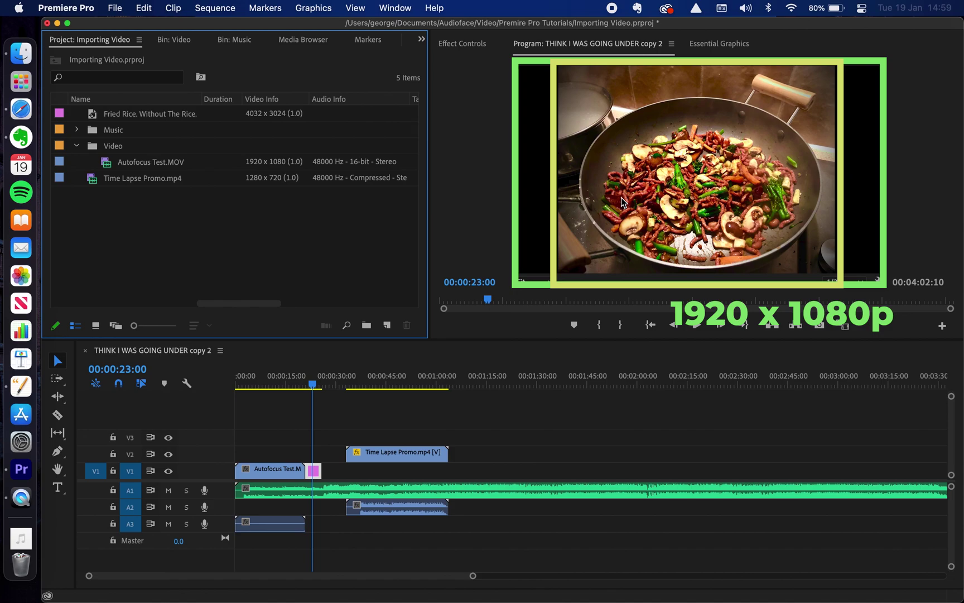
{"action": "left_click", "coordinate": [595, 428]}
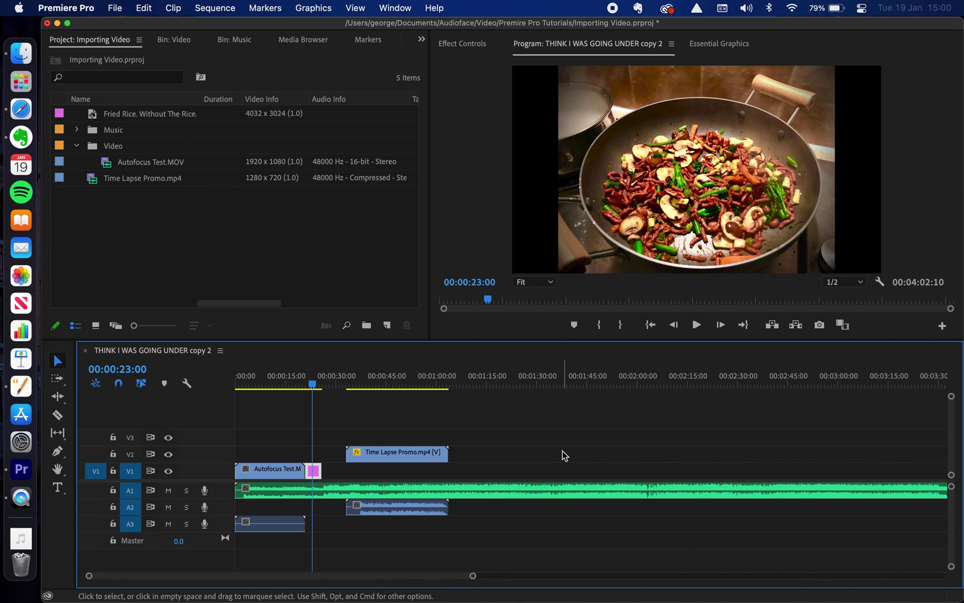
Step: Show the project items as thumbnails, open the Music bin and duplicate the THINK I WAS GOING UNDER sequence in it
{"action": "left_click", "coordinate": [94, 326]}
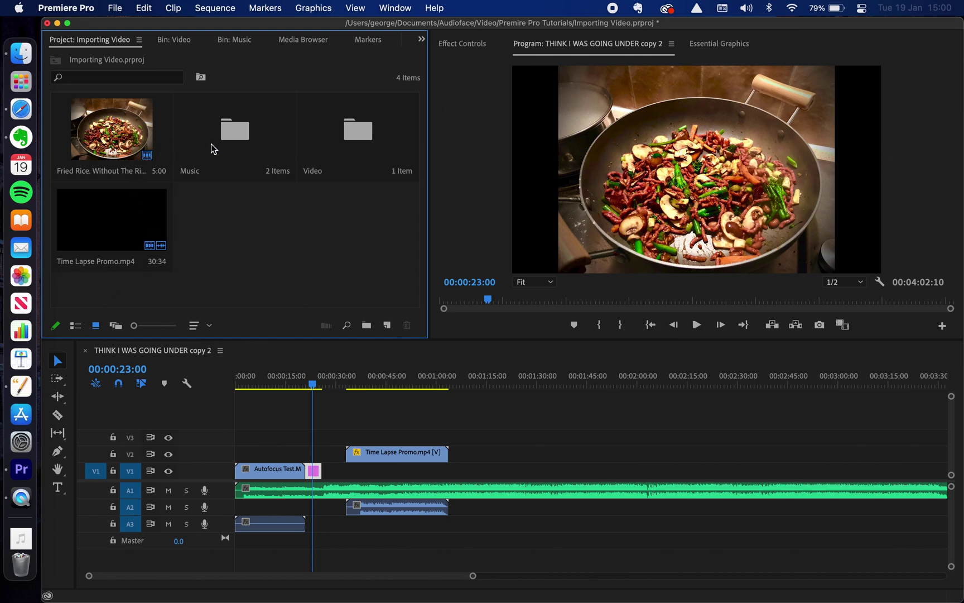
{"action": "double_click", "coordinate": [235, 134]}
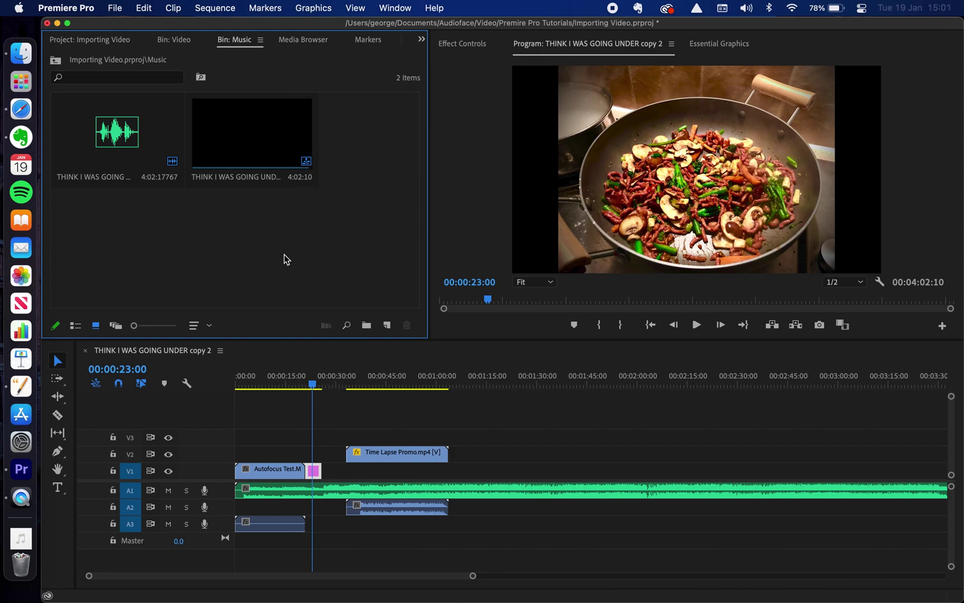
{"action": "right_click", "coordinate": [247, 139]}
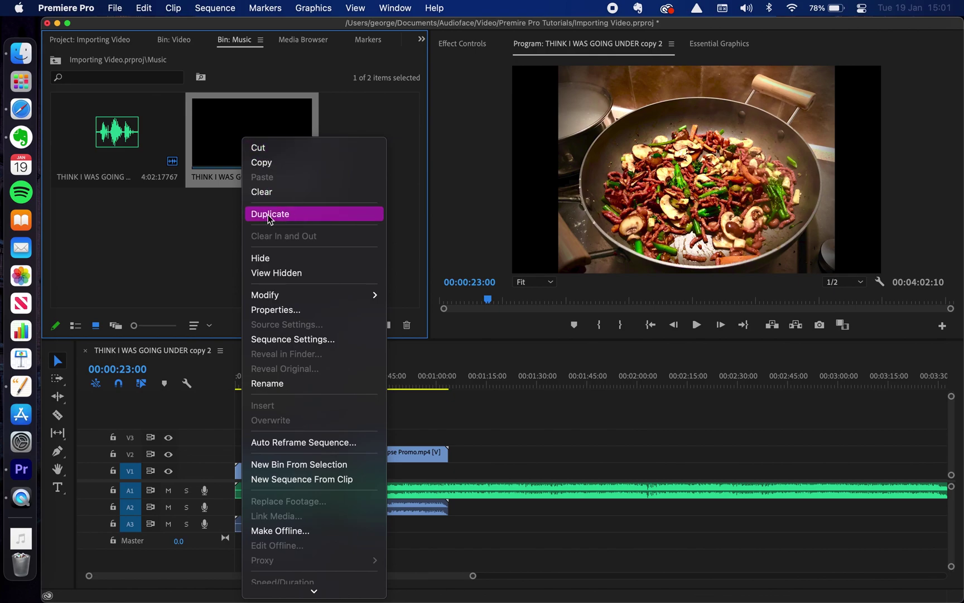
{"action": "left_click", "coordinate": [290, 215]}
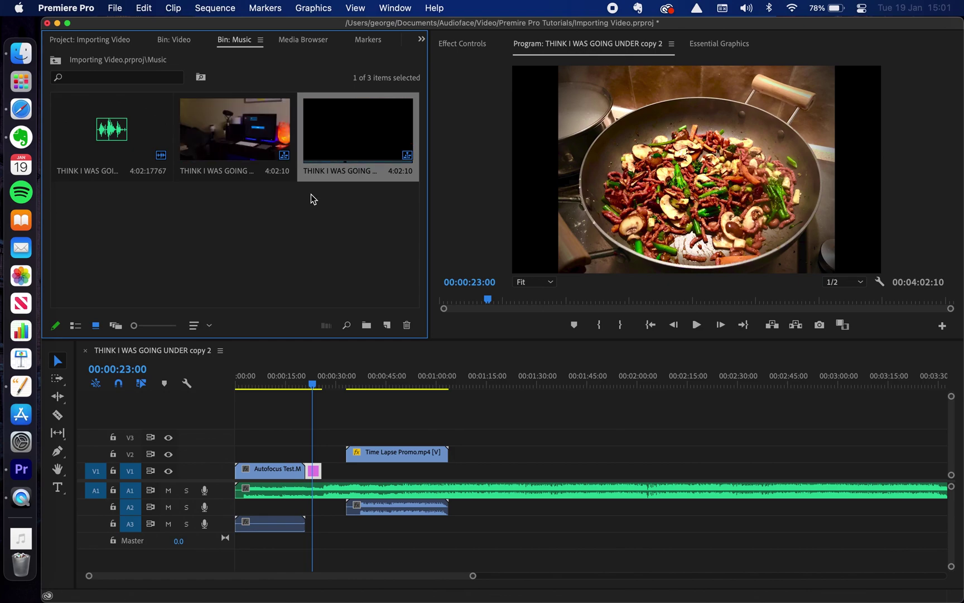
Step: Rename the duplicated sequence in the Music bin as Copy Sequence
{"action": "right_click", "coordinate": [346, 172]}
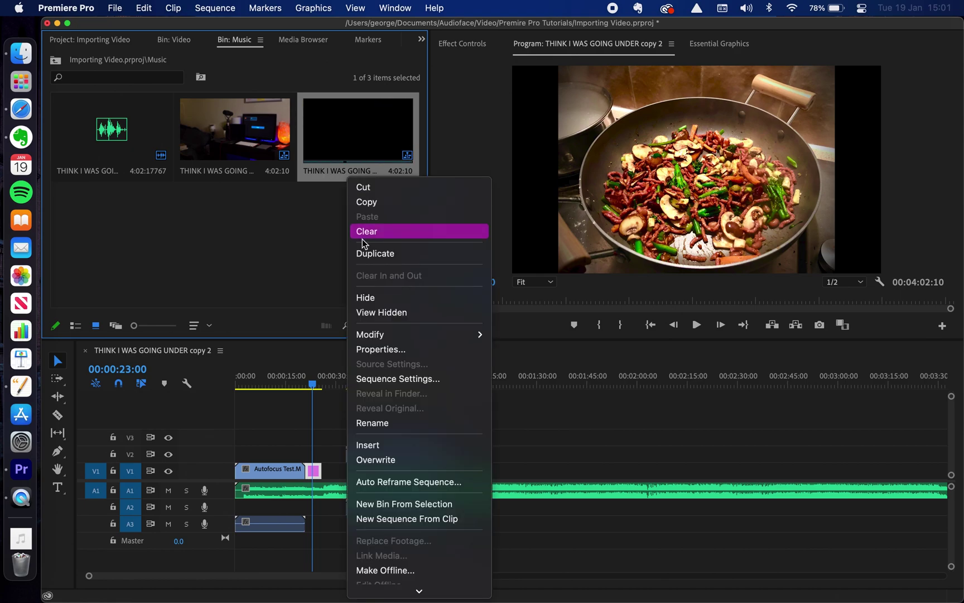
{"action": "left_click", "coordinate": [384, 422]}
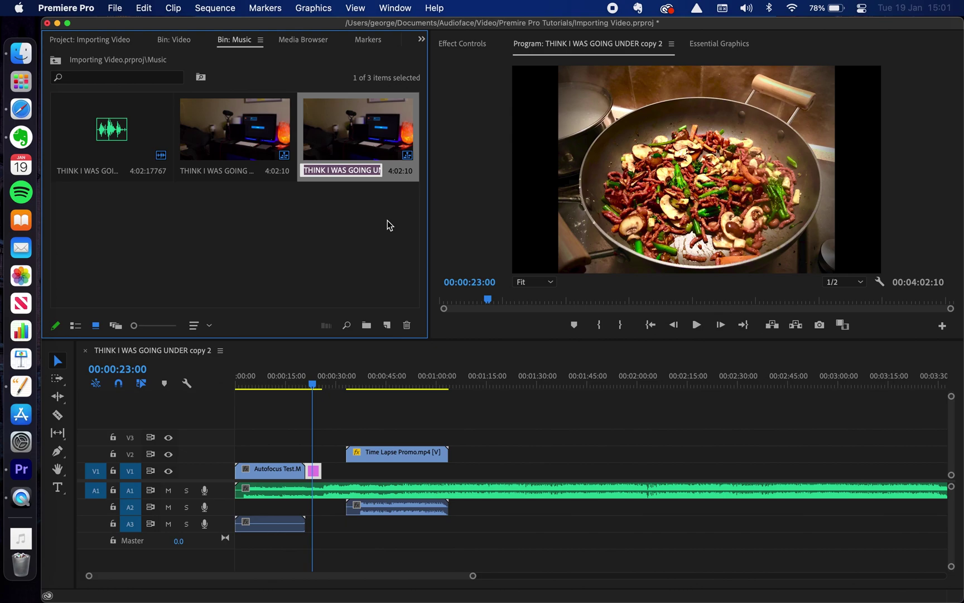
{"action": "type", "text": "Copy Sequence"}
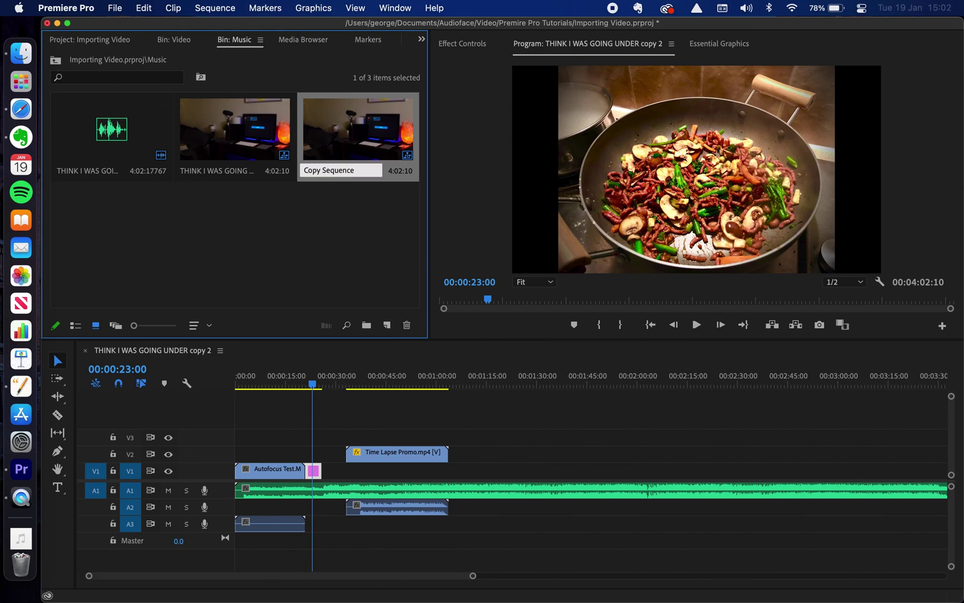
{"action": "key", "text": "Tab"}
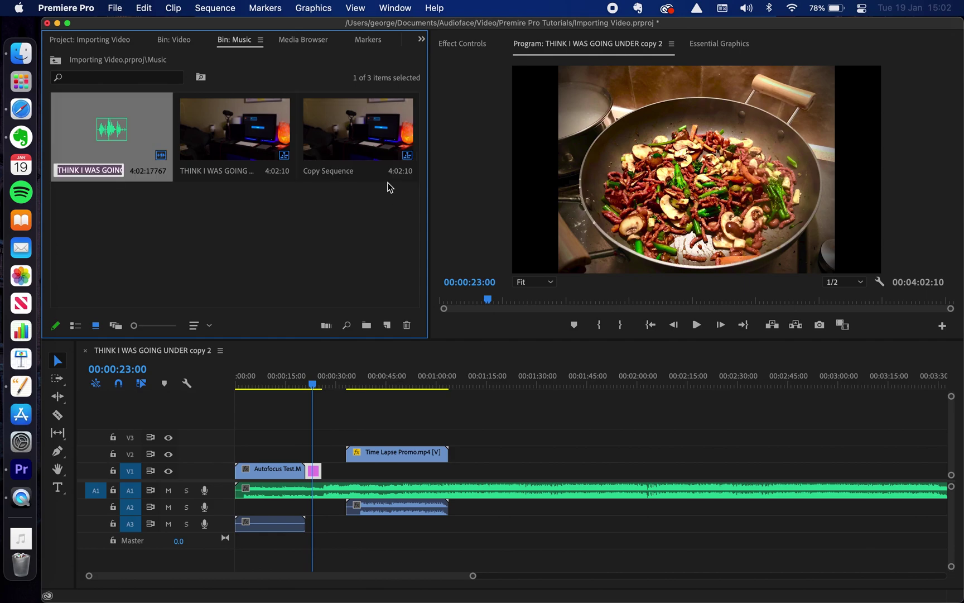
{"action": "left_click", "coordinate": [299, 295]}
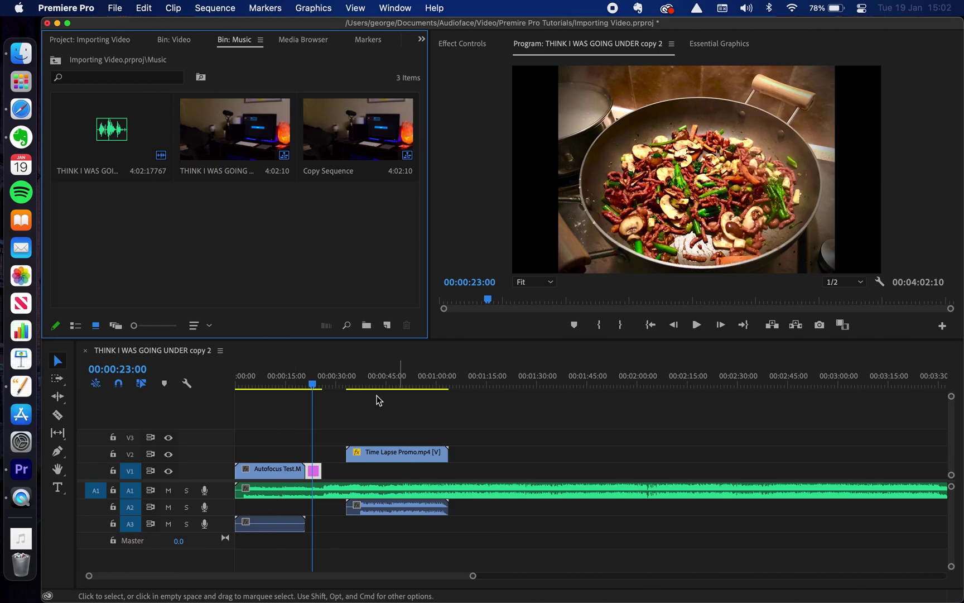
Step: Open Copy Sequence in the timeline and compare it with the original THINK I WAS GOING UNDER copy 2 sequence
{"action": "left_click", "coordinate": [368, 133]}
{"action": "double_click", "coordinate": [509, 17]}
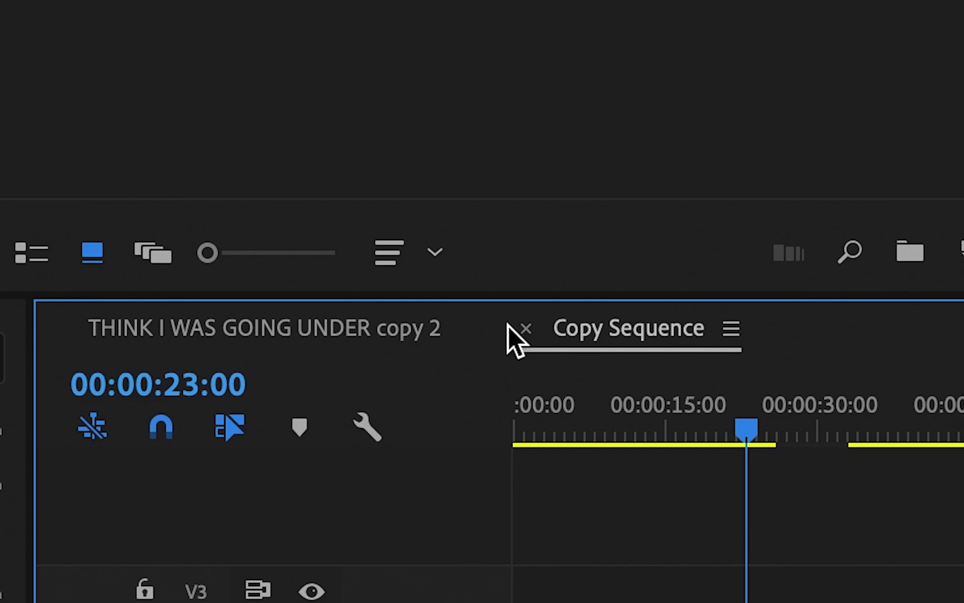
{"action": "left_click", "coordinate": [334, 329]}
{"action": "left_click", "coordinate": [620, 334]}
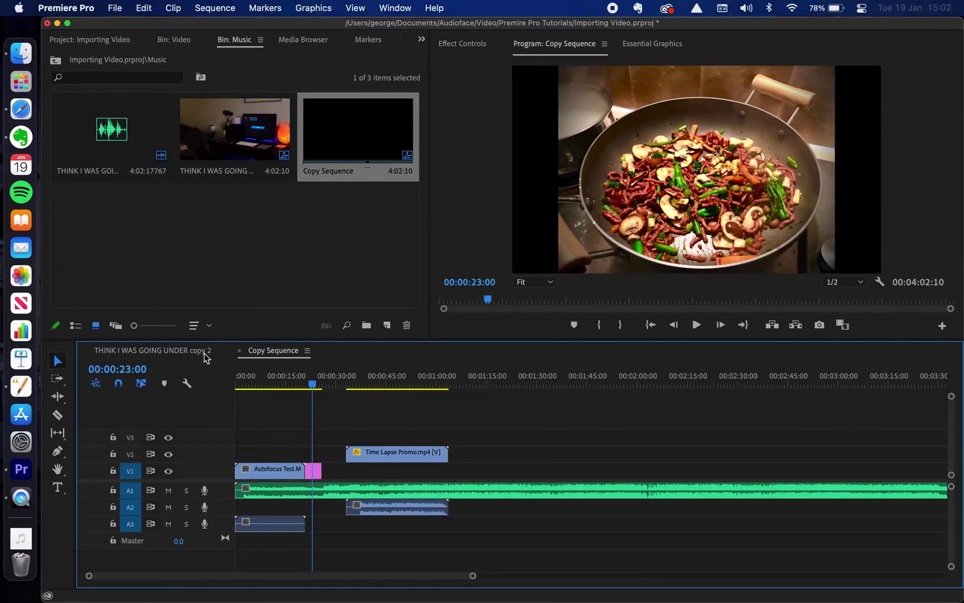
{"action": "left_click", "coordinate": [181, 353]}
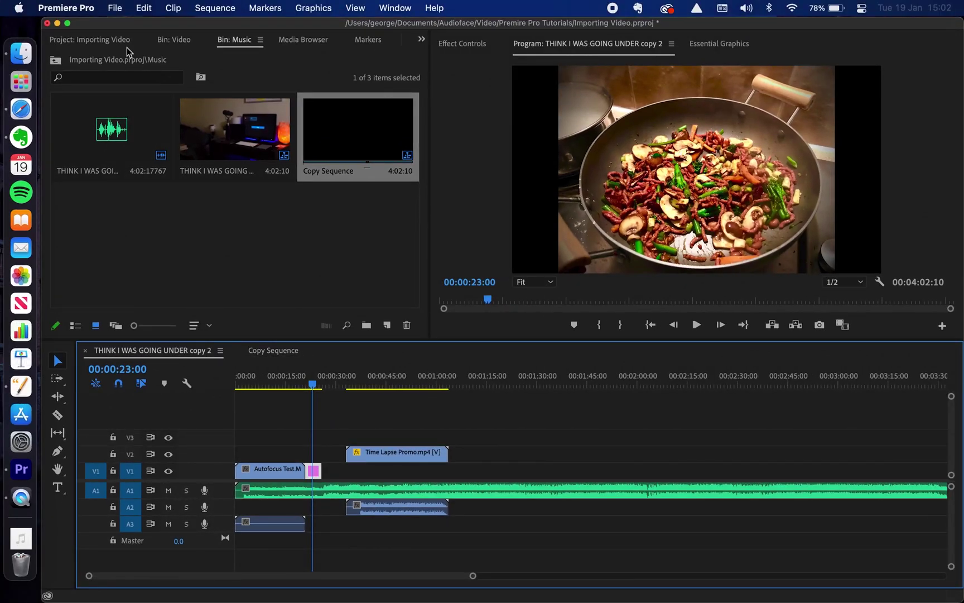
{"action": "left_click", "coordinate": [282, 351]}
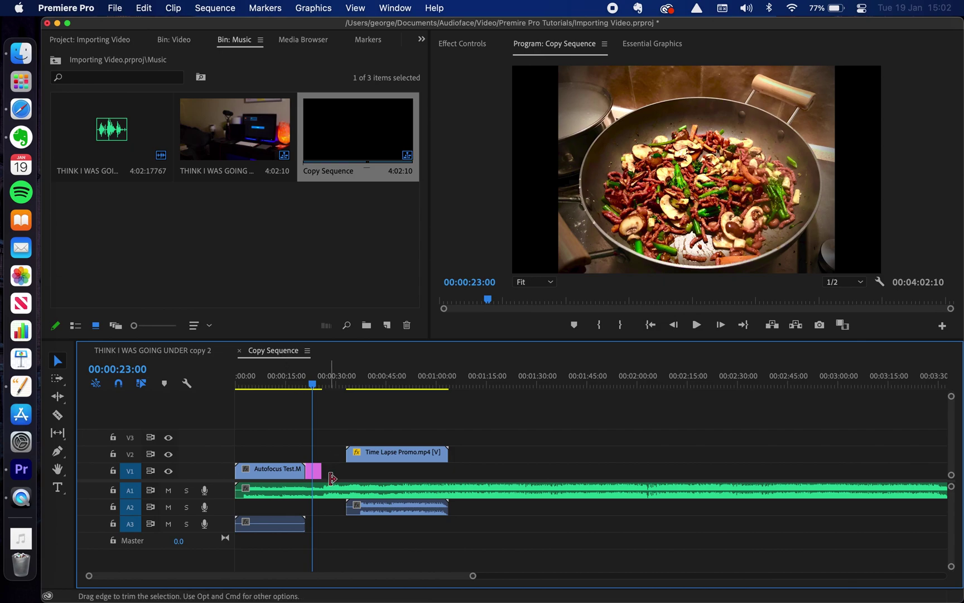
{"action": "left_click", "coordinate": [150, 351]}
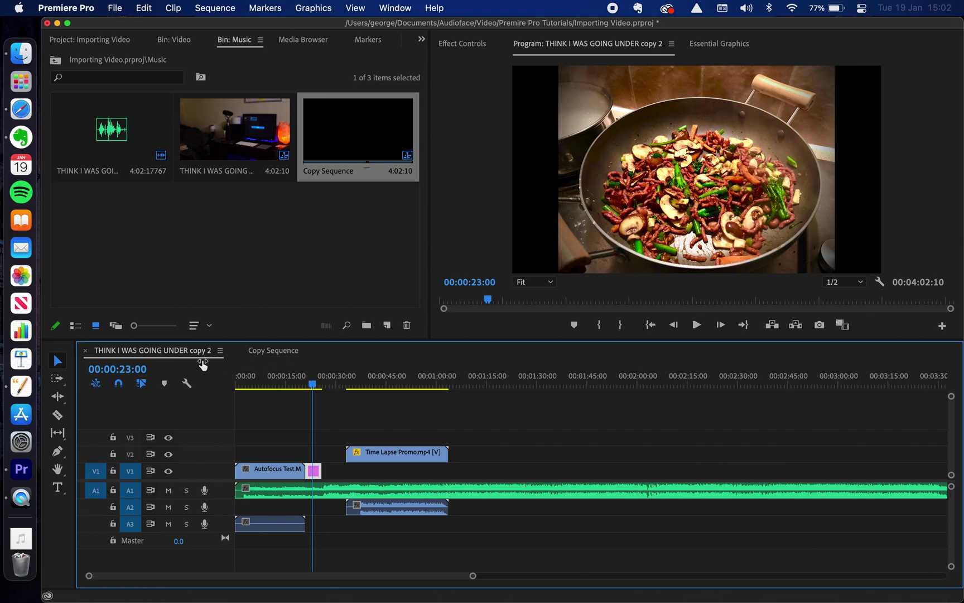
{"action": "left_click", "coordinate": [273, 351]}
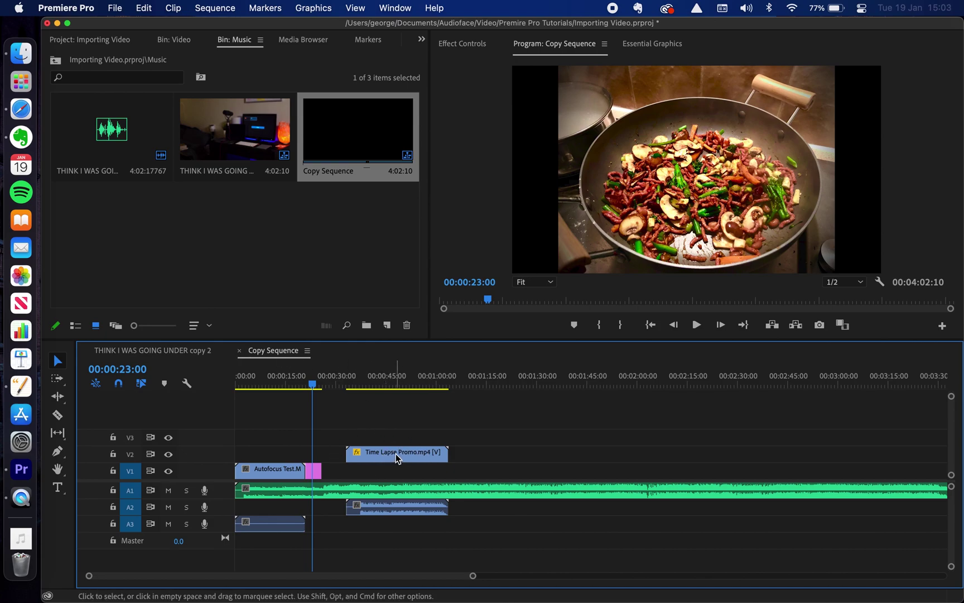
Step: Razor Time Lapse Promo.mp4 and the music into pieces in Copy Sequence and delete the section between about 40 and 47 seconds
{"action": "key", "text": "c"}
{"action": "left_click", "coordinate": [370, 453]}
{"action": "left_click", "coordinate": [394, 453]}
{"action": "key", "text": "v"}
{"action": "left_click", "coordinate": [382, 455]}
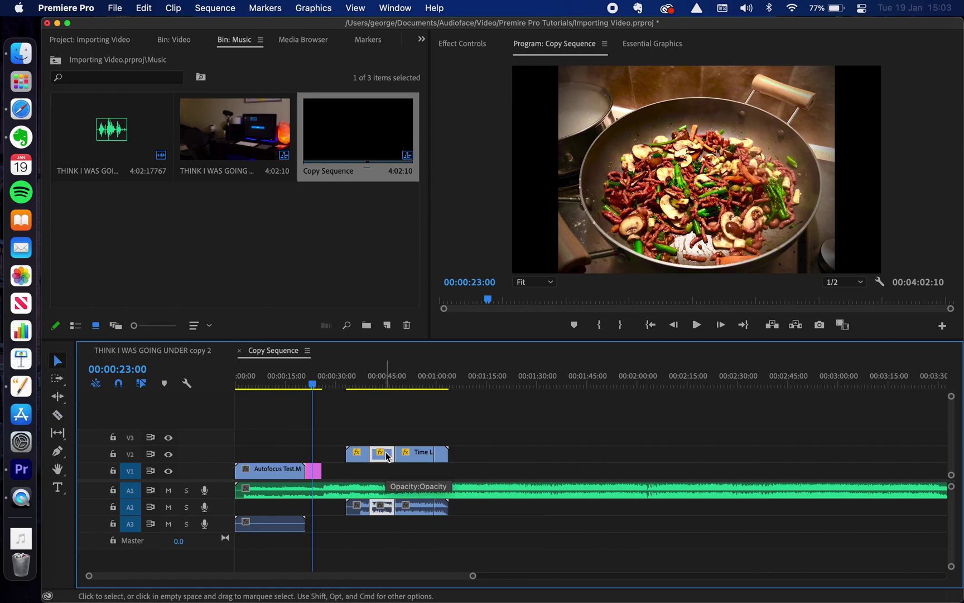
{"action": "left_click_drag", "start_coordinate": [387, 456], "coordinate": [383, 490]}
{"action": "key", "text": "Delete"}
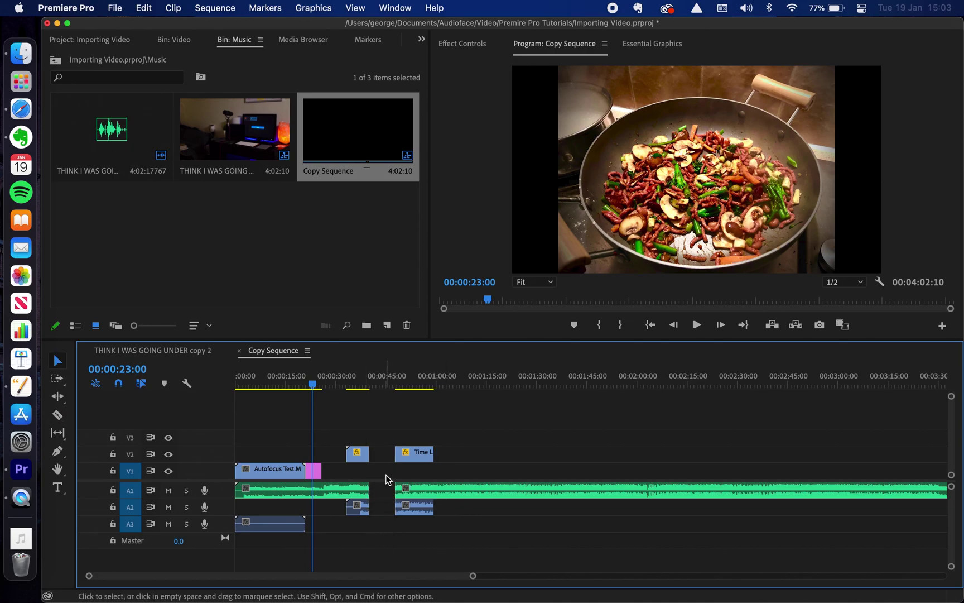
Step: Copy the remaining Time Lapse Promo.mp4 pieces together with the music pieces beneath them in Copy Sequence
{"action": "left_click_drag", "start_coordinate": [348, 437], "coordinate": [414, 541]}
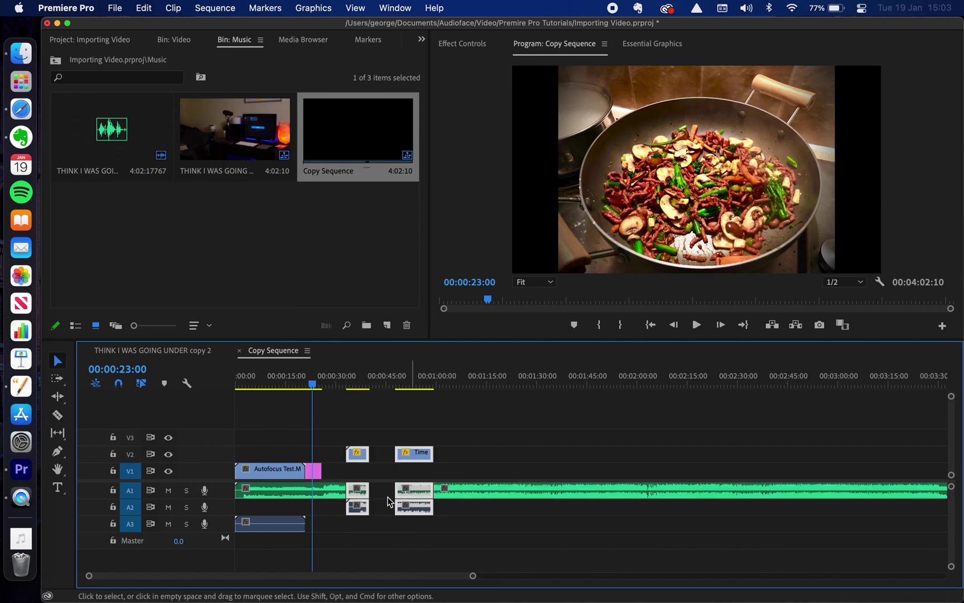
{"action": "right_click", "coordinate": [364, 460]}
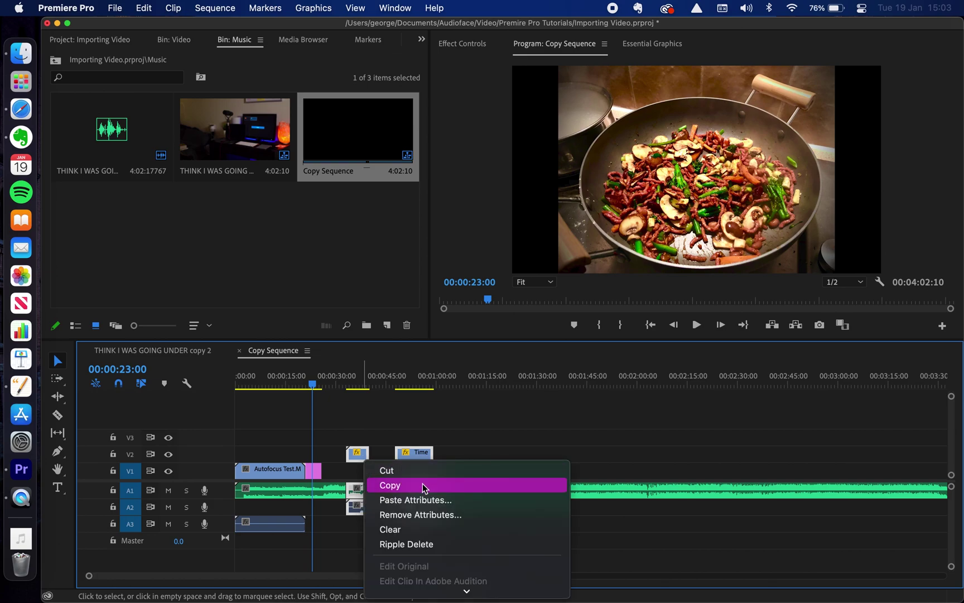
{"action": "left_click", "coordinate": [379, 430]}
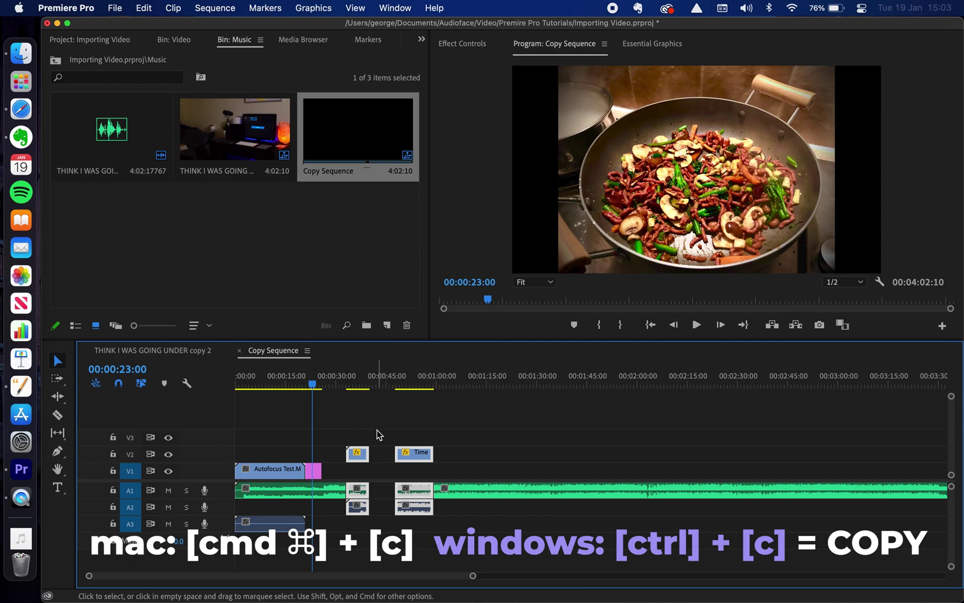
Step: Paste the copied Time Lapse Promo.mp4 and music pieces into THINK I WAS GOING UNDER copy 2 at 00:04:05:15, just past the end of the music
{"action": "left_click", "coordinate": [165, 349]}
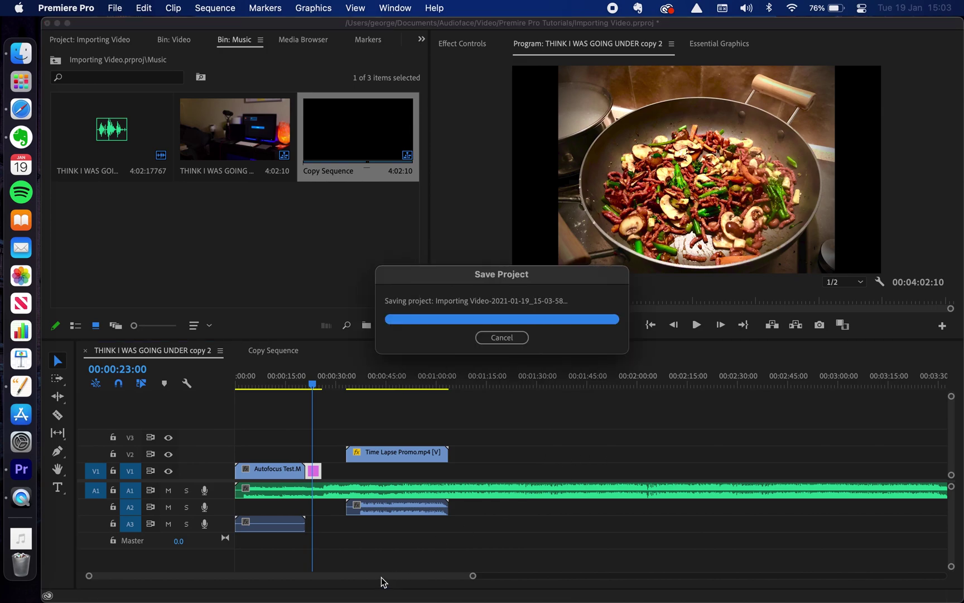
{"action": "scroll", "coordinate": [352, 581], "scroll_direction": "right", "scroll_amount": 10}
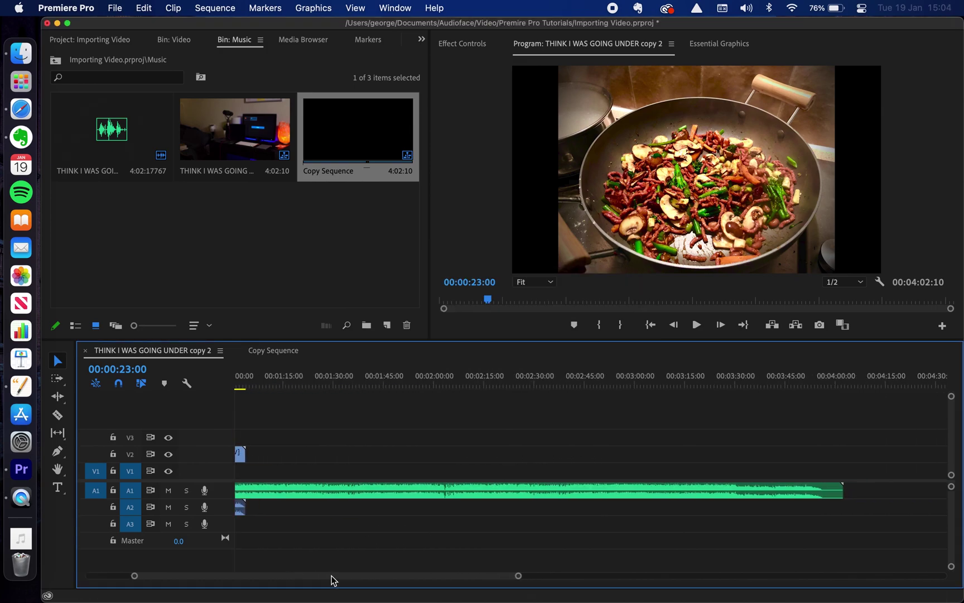
{"action": "scroll", "coordinate": [447, 467], "scroll_direction": "right", "scroll_amount": 10}
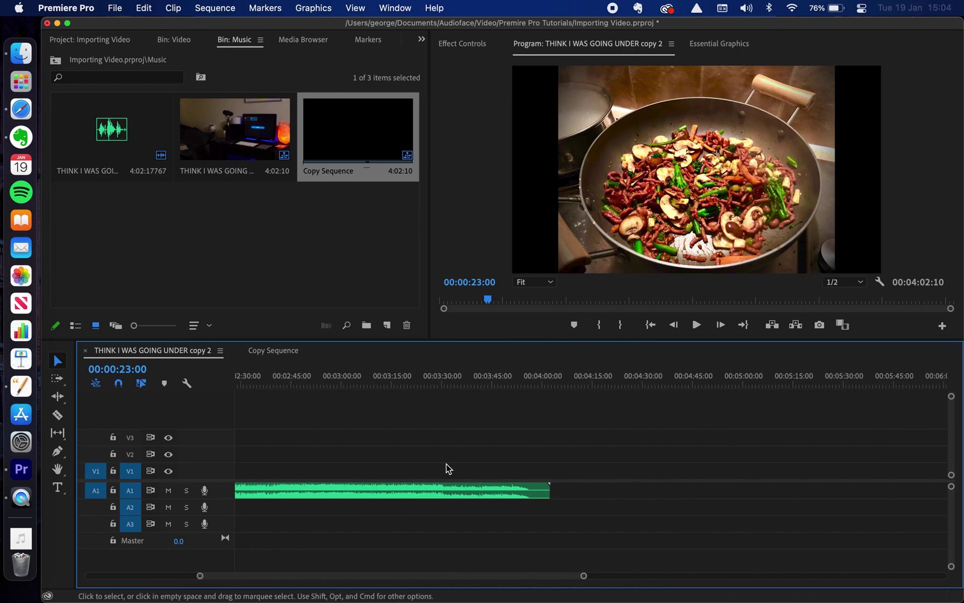
{"action": "scroll", "coordinate": [447, 468], "scroll_direction": "left", "scroll_amount": 10}
{"action": "scroll", "coordinate": [447, 468], "scroll_direction": "right", "scroll_amount": 11}
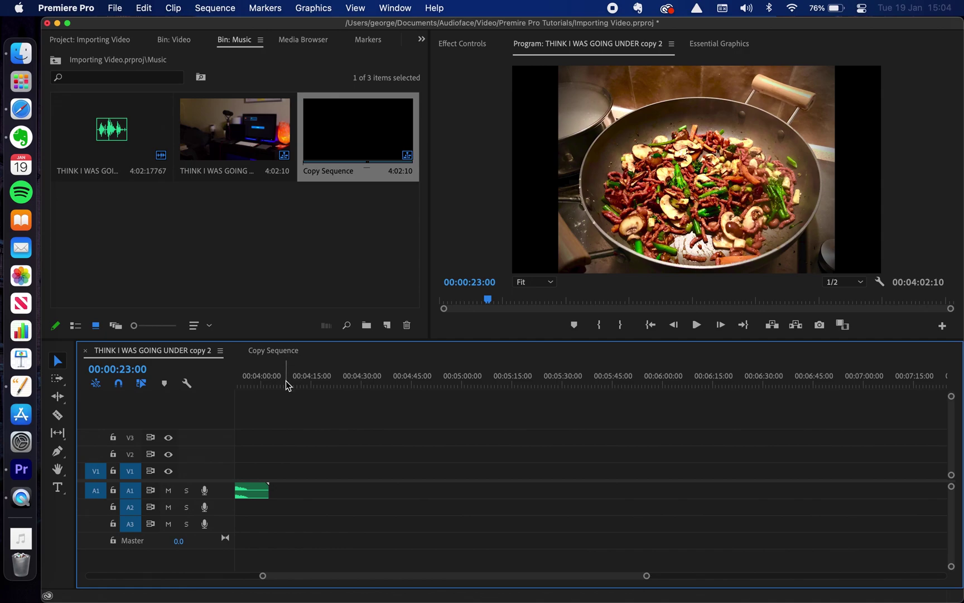
{"action": "left_click", "coordinate": [281, 381]}
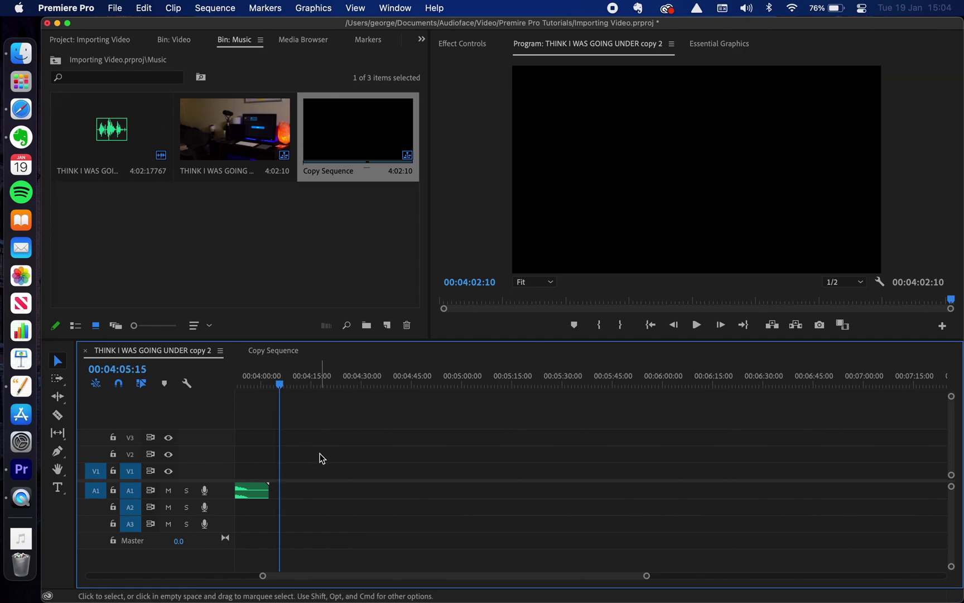
{"action": "left_click", "coordinate": [146, 11]}
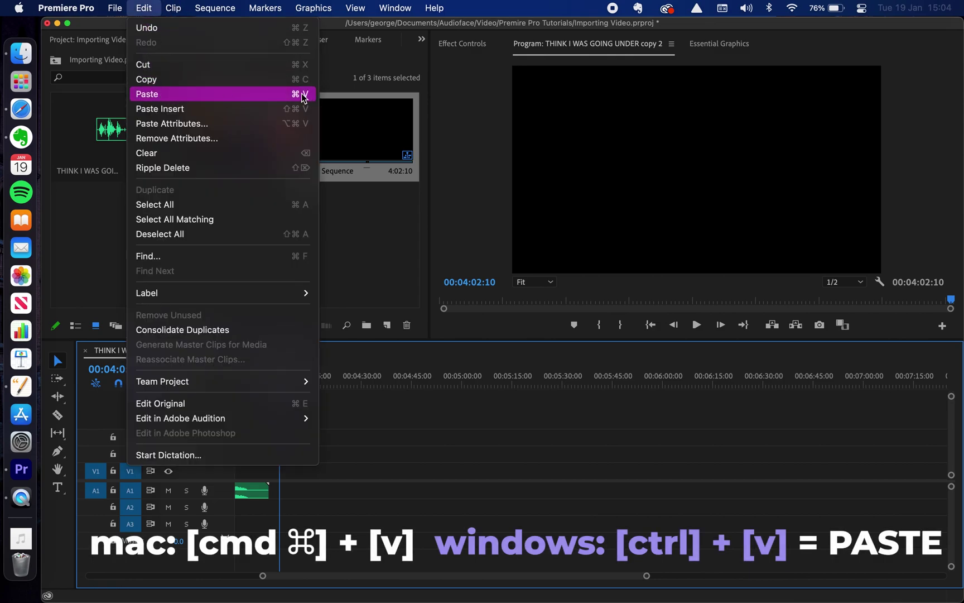
{"action": "left_click", "coordinate": [380, 440]}
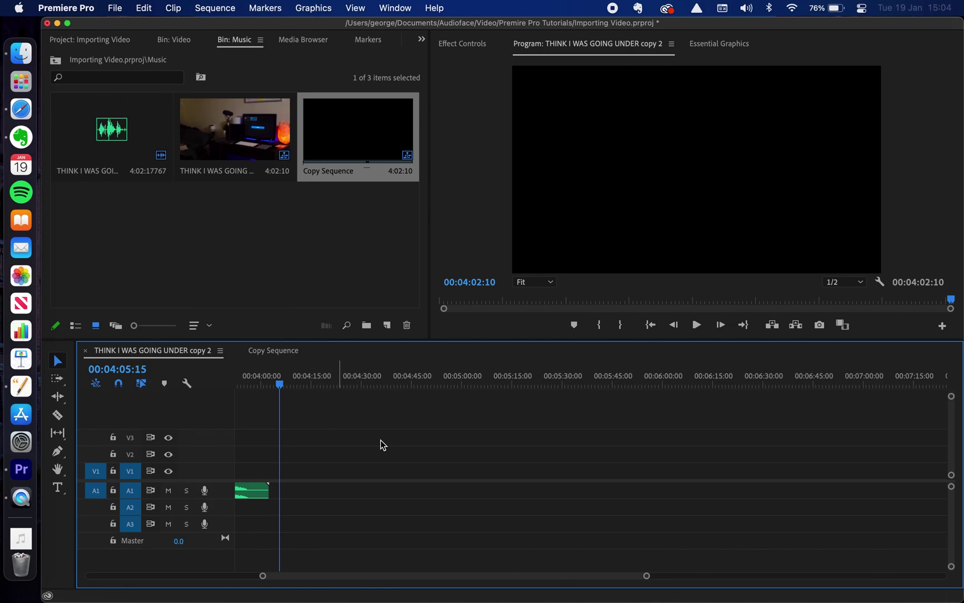
{"action": "key", "text": "super+v"}
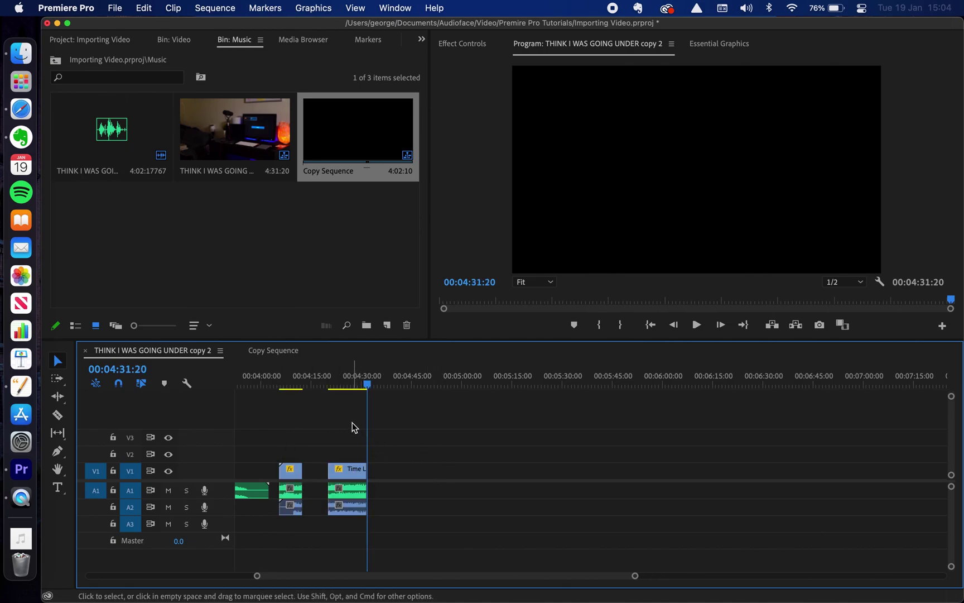
Step: Compare the pasted pieces in THINK I WAS GOING UNDER copy 2 with their originals in Copy Sequence, returning to the former
{"action": "scroll", "coordinate": [382, 428], "scroll_direction": "left", "scroll_amount": 5}
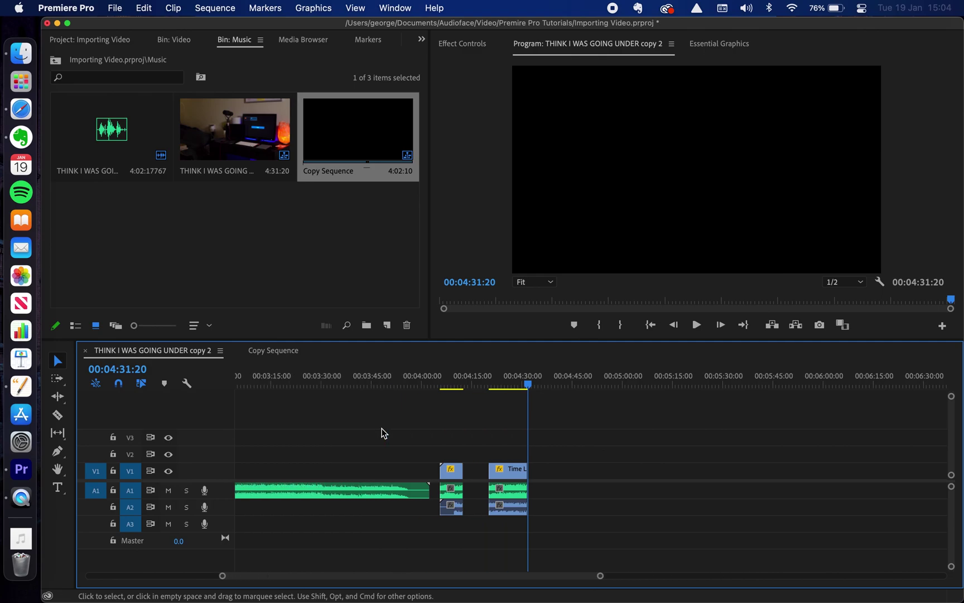
{"action": "scroll", "coordinate": [381, 428], "scroll_direction": "left", "scroll_amount": 2}
{"action": "scroll", "coordinate": [381, 433], "scroll_direction": "left", "scroll_amount": 3}
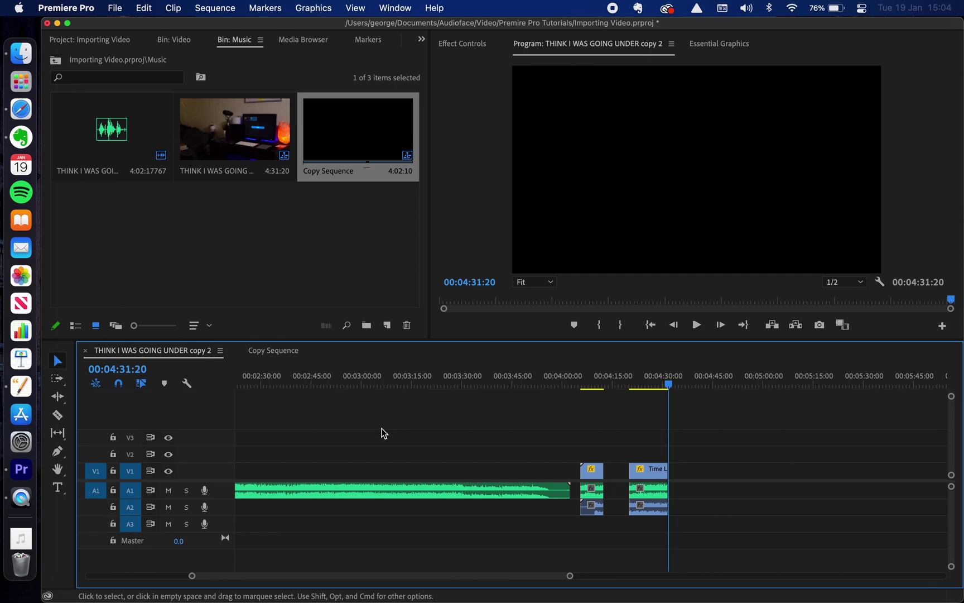
{"action": "left_click", "coordinate": [273, 350]}
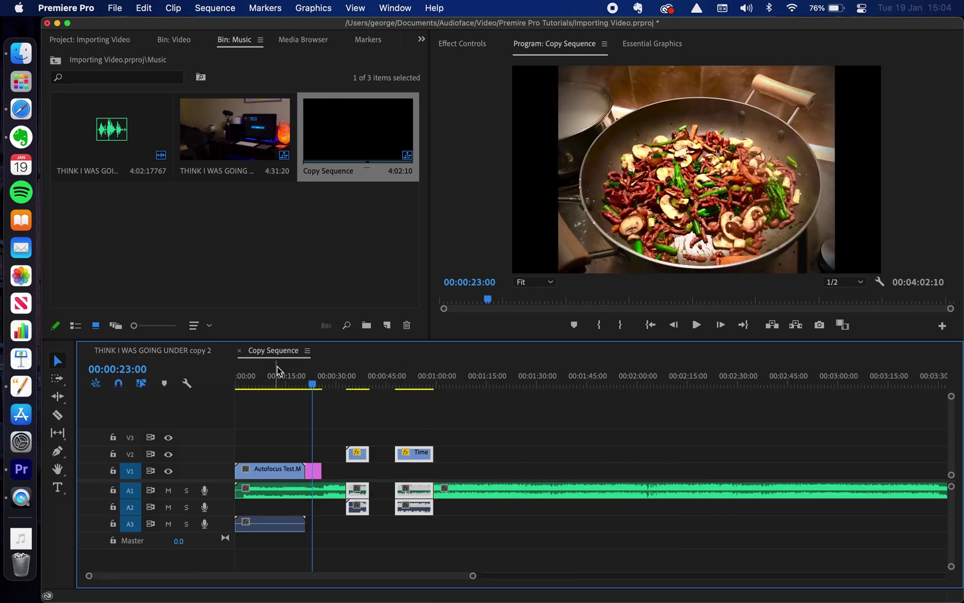
{"action": "left_click", "coordinate": [146, 349]}
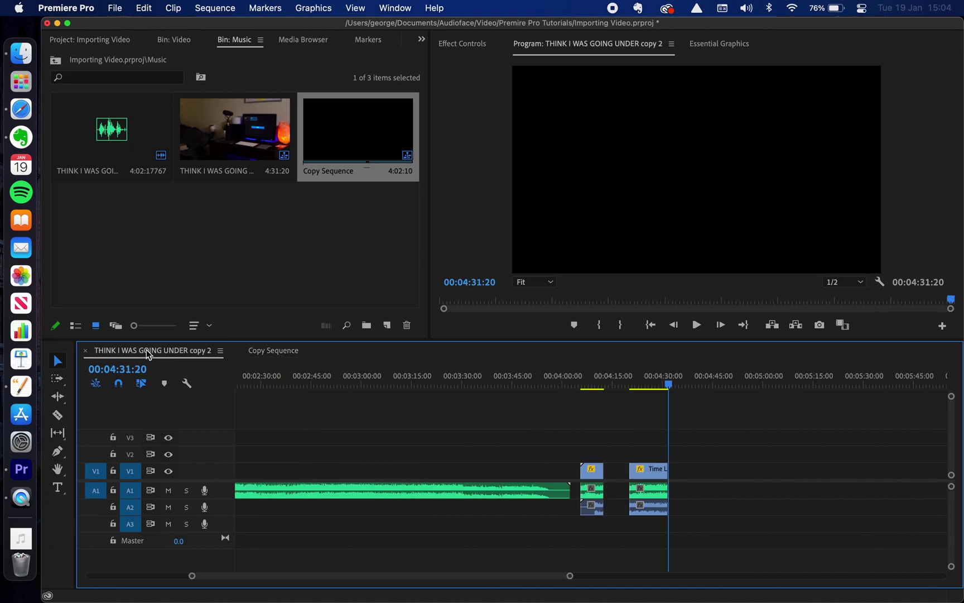